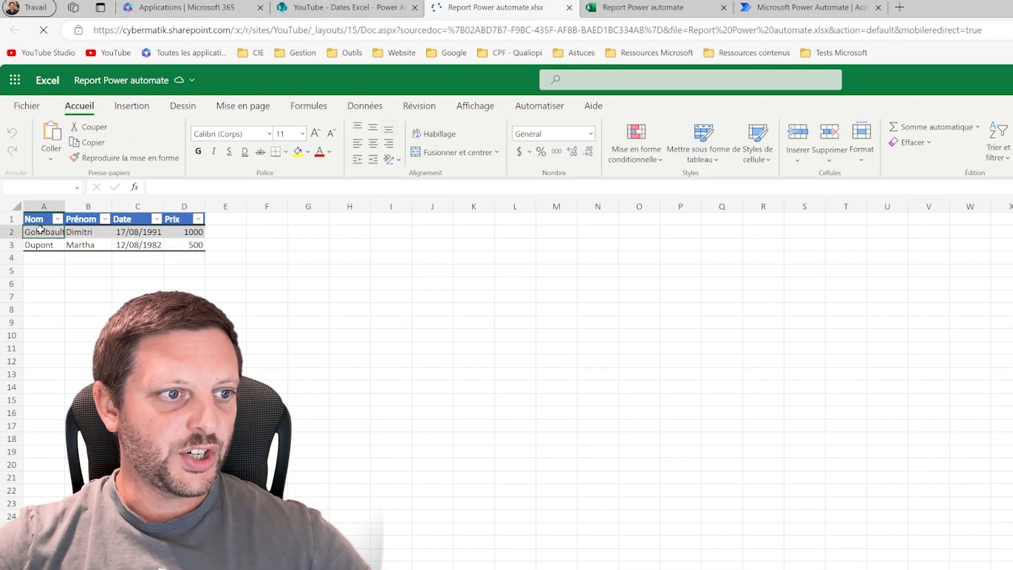
# Step: Examine the surname, first name, date and price cells of the table's first record, and close the duplicate workbook
pyautogui.click(87, 232)
pyautogui.click(128, 232)
pyautogui.click(186, 232)
pyautogui.click(55, 230)
pyautogui.click(80, 231)
pyautogui.click(138, 231)
pyautogui.click(196, 233)
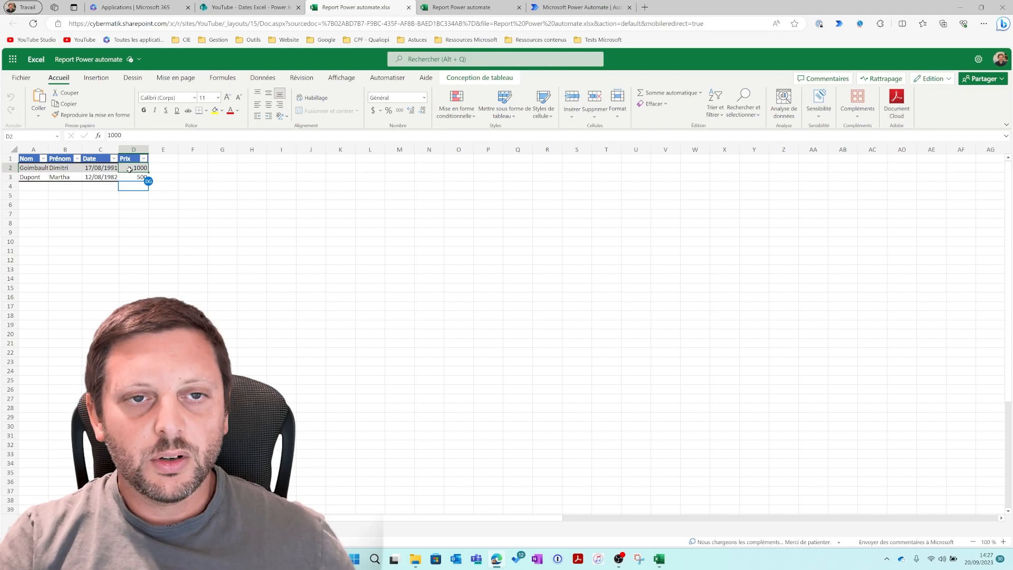
pyautogui.click(408, 8)
# Step: Switch to Power Automate and create an instant cloud flow named "Tuto dates excel" with the "Déclencher manuellement un flux" trigger
pyautogui.click(453, 9)
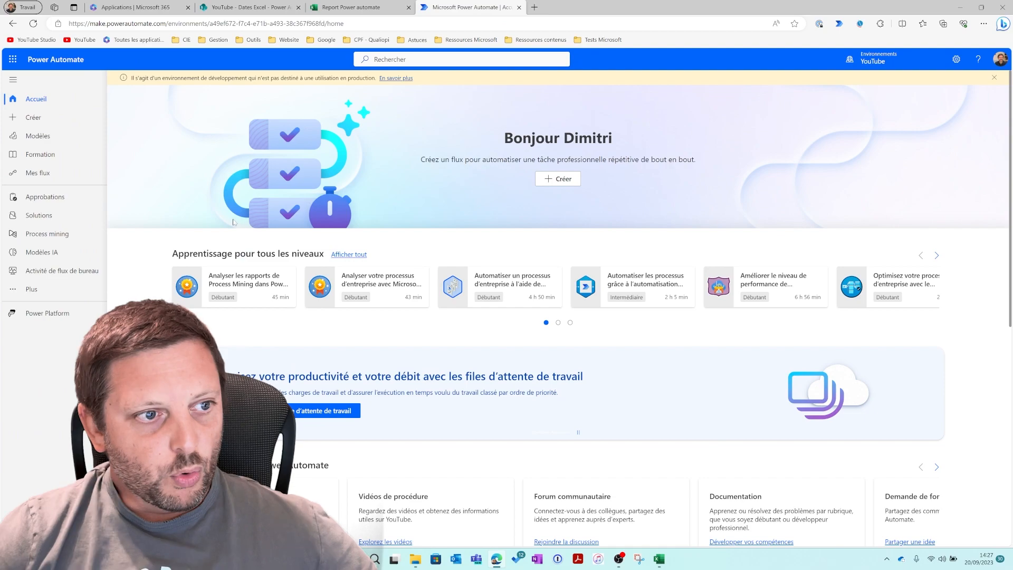
pyautogui.click(36, 173)
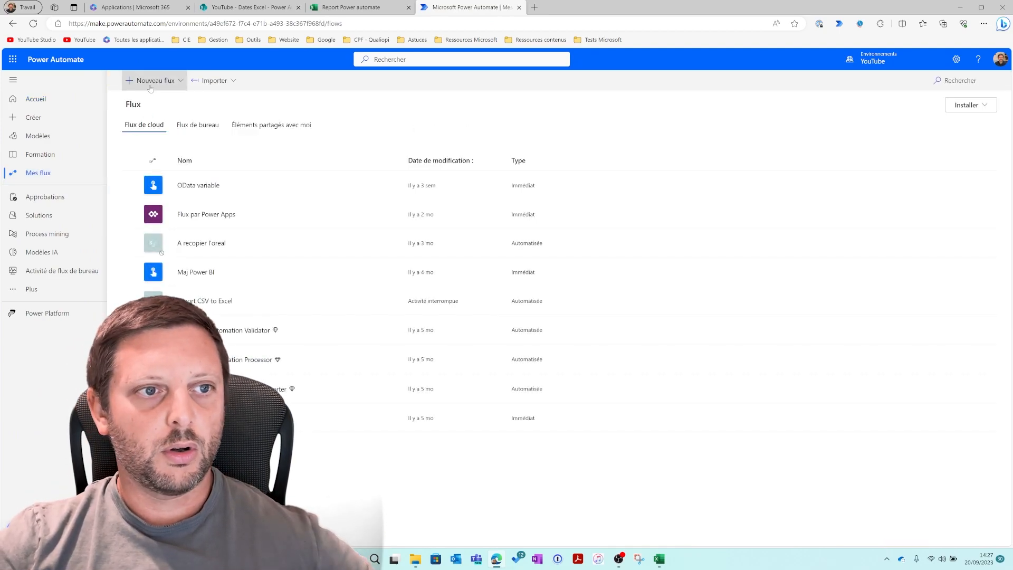
pyautogui.click(151, 85)
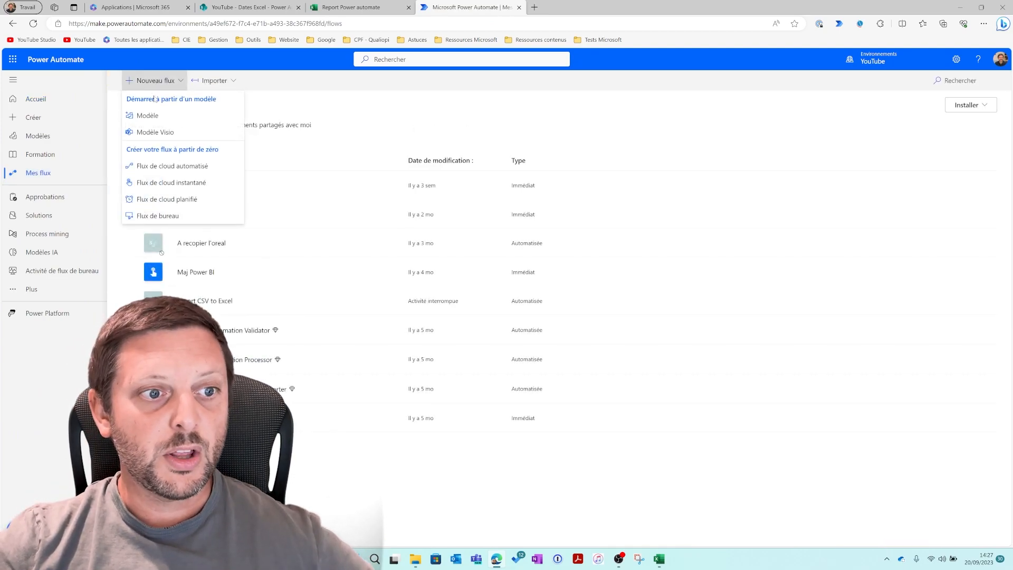
pyautogui.click(174, 183)
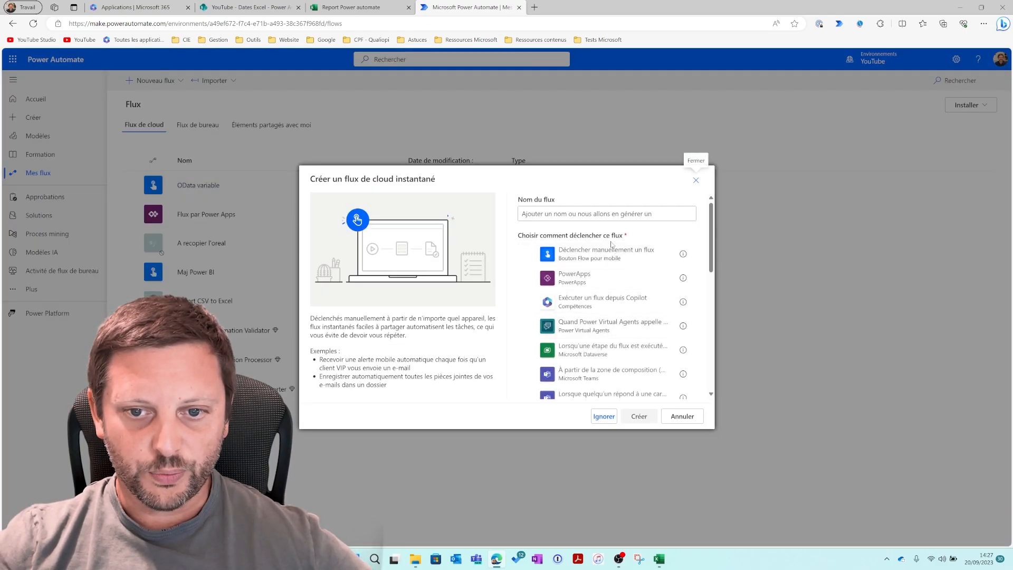
pyautogui.click(606, 253)
pyautogui.click(607, 214)
pyautogui.write('Tuto dates excel')
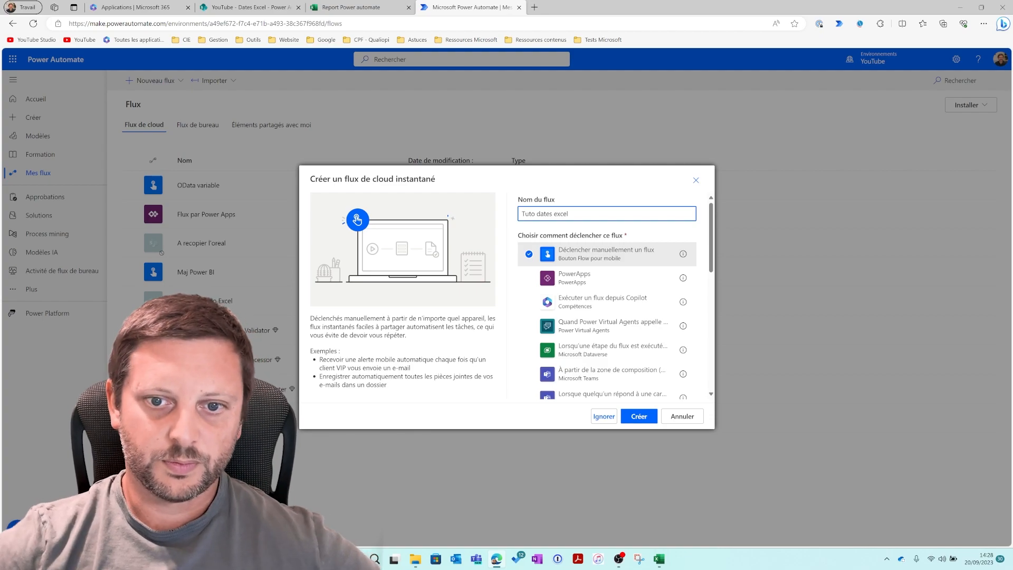
pyautogui.click(639, 416)
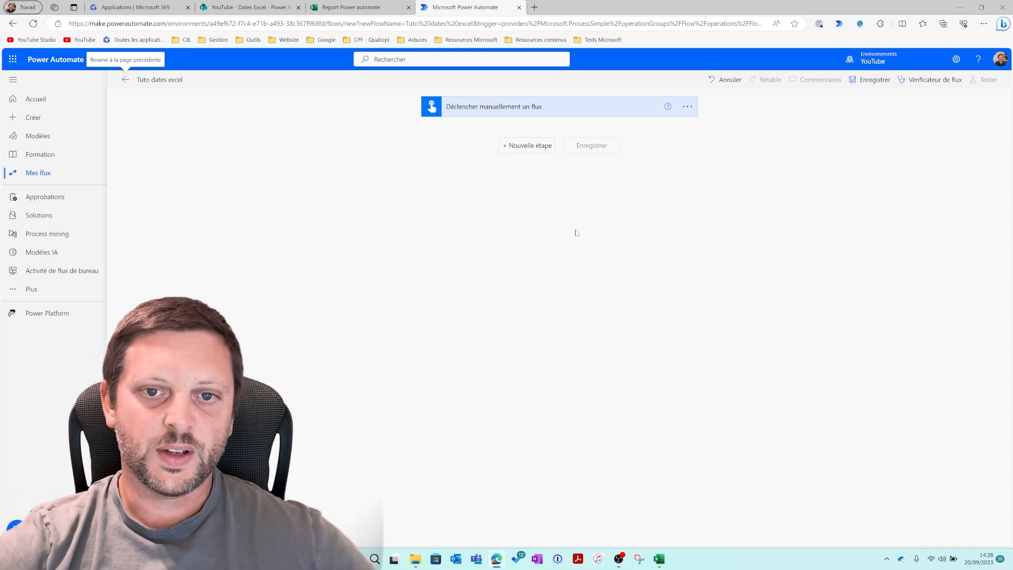
# Step: Add the Excel Online (Business) action "Obtenir une ligne" after the manual trigger
pyautogui.click(527, 146)
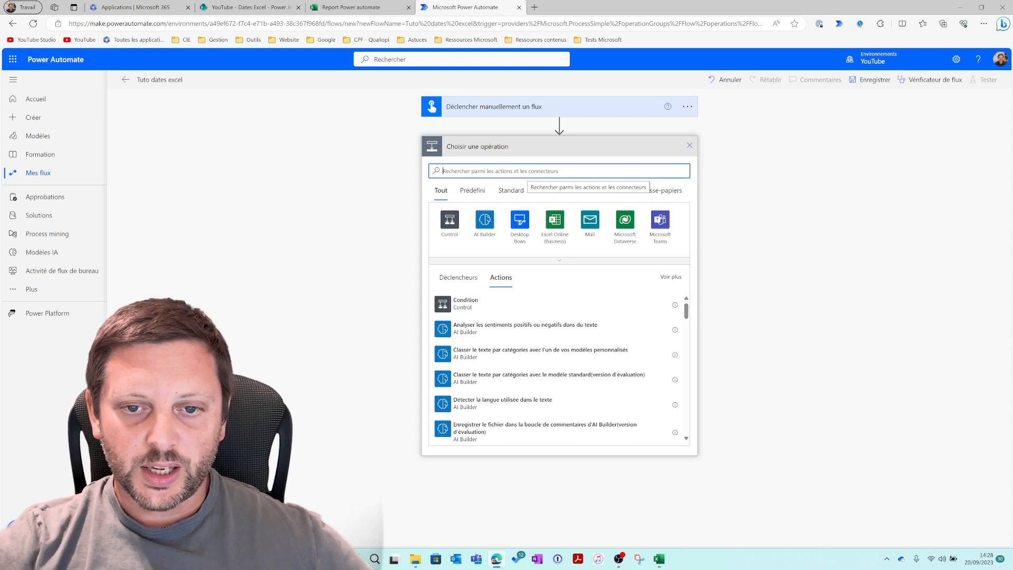
pyautogui.click(557, 237)
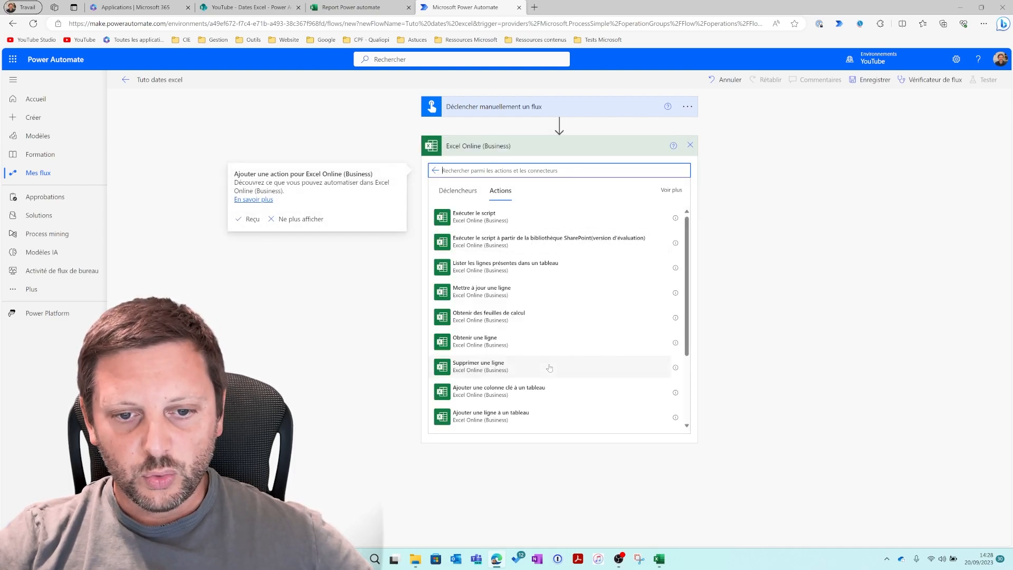
pyautogui.scroll(-2, 528, 245)
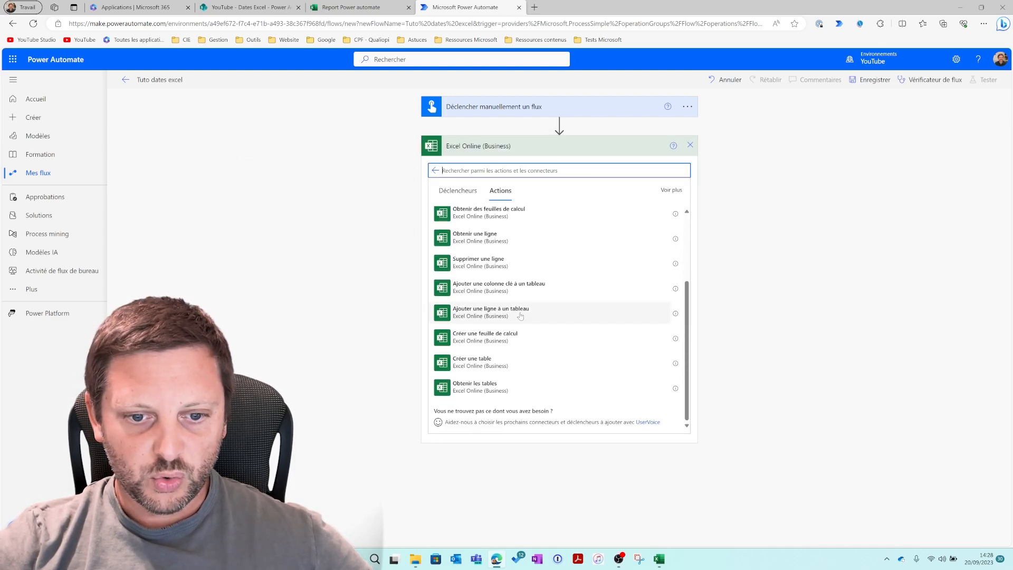
pyautogui.scroll(2, 520, 315)
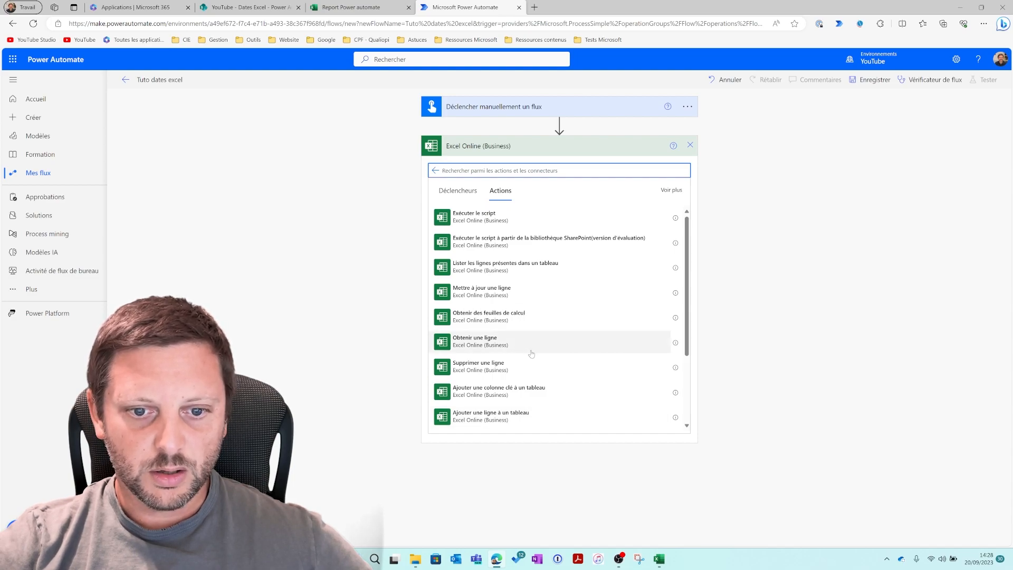
pyautogui.click(496, 340)
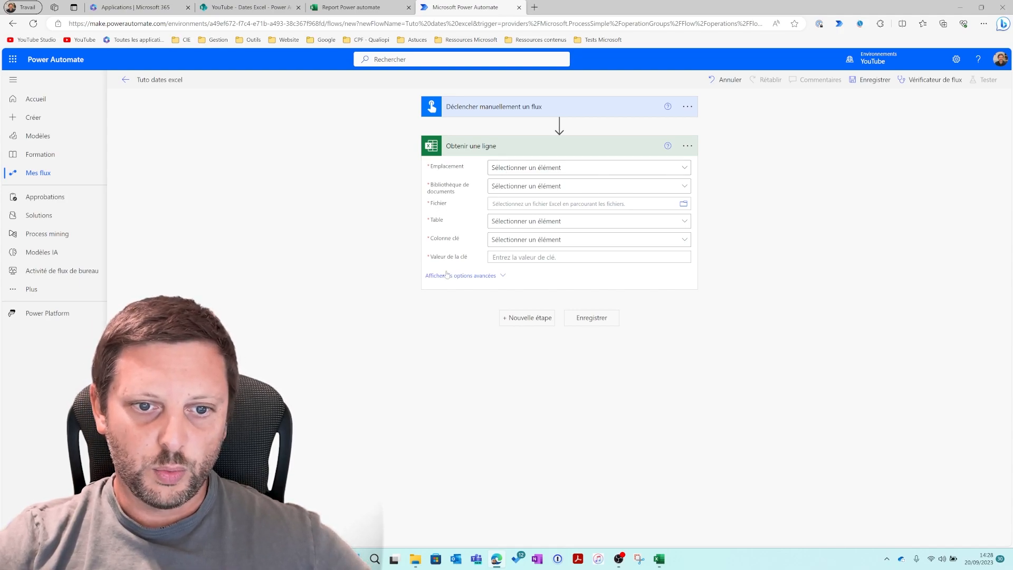
# Step: Set the "Obtenir une ligne" action's location to Group - YouTube and its document library to Documents
pyautogui.click(596, 173)
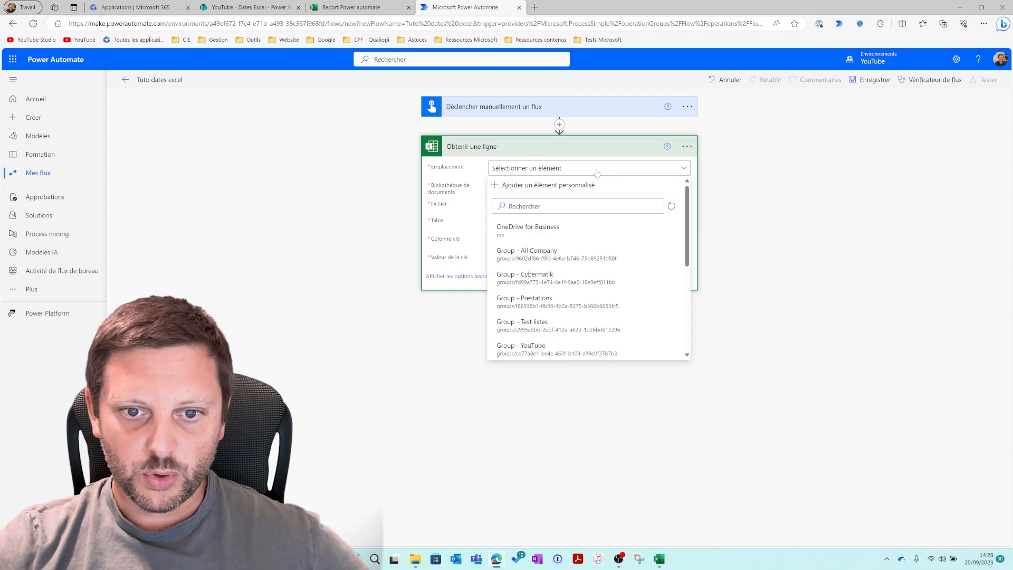
pyautogui.click(553, 349)
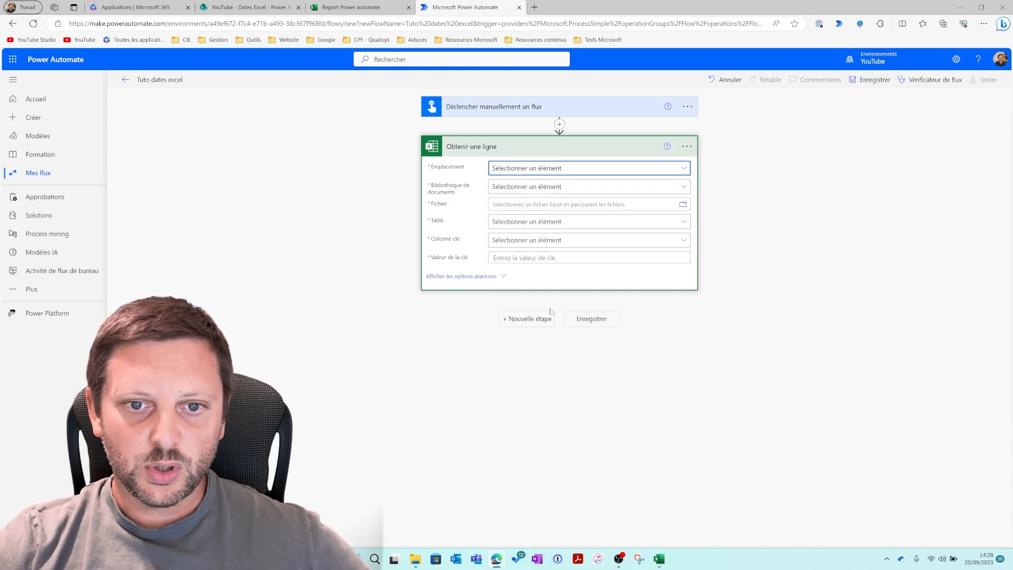
pyautogui.click(536, 187)
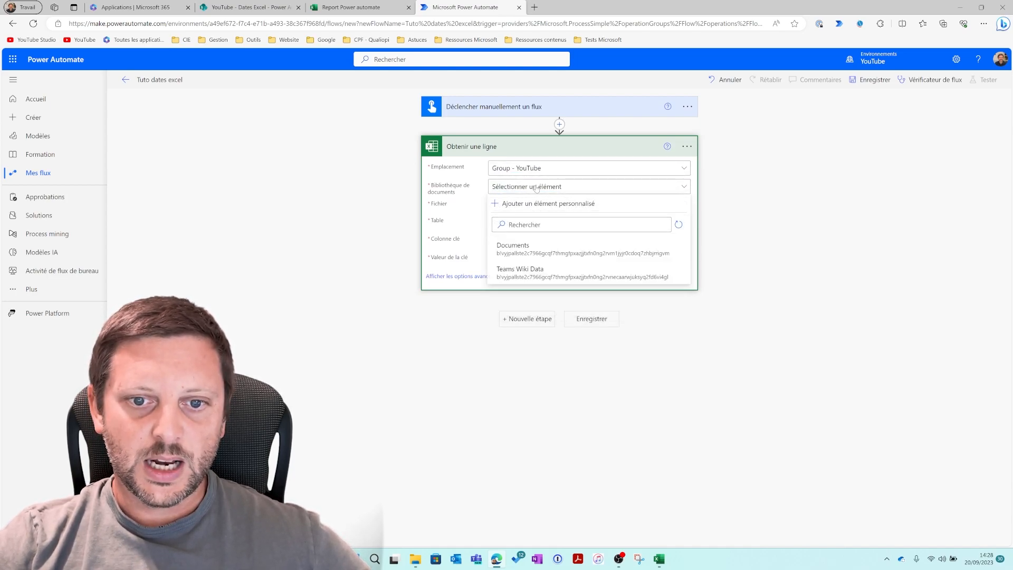
pyautogui.click(543, 254)
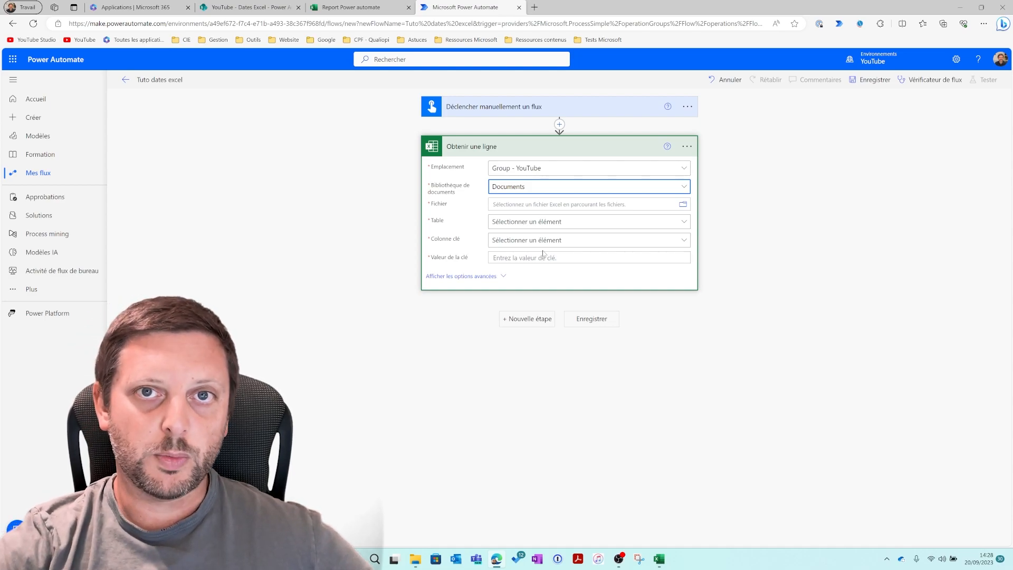
# Step: Choose Report Power automate.xlsx from the "Dates Excel - Power Automate" folder as the action's file
pyautogui.click(683, 204)
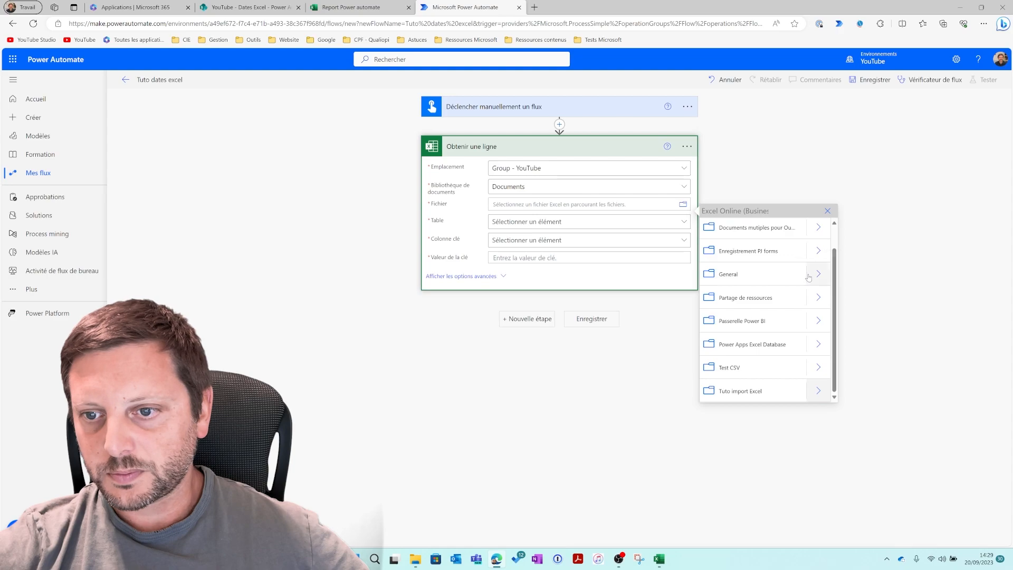
pyautogui.scroll(1, 806, 386)
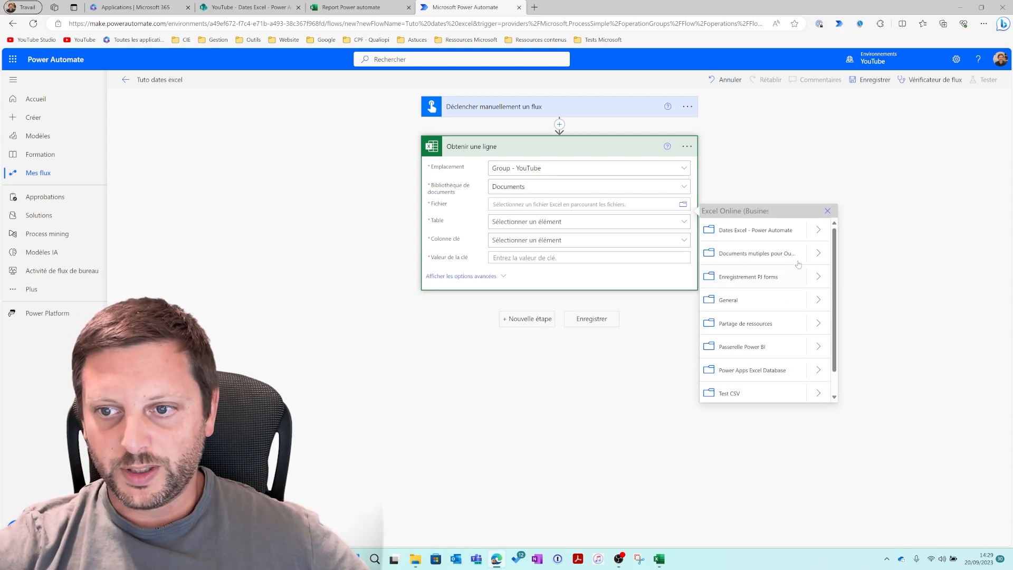
pyautogui.click(818, 229)
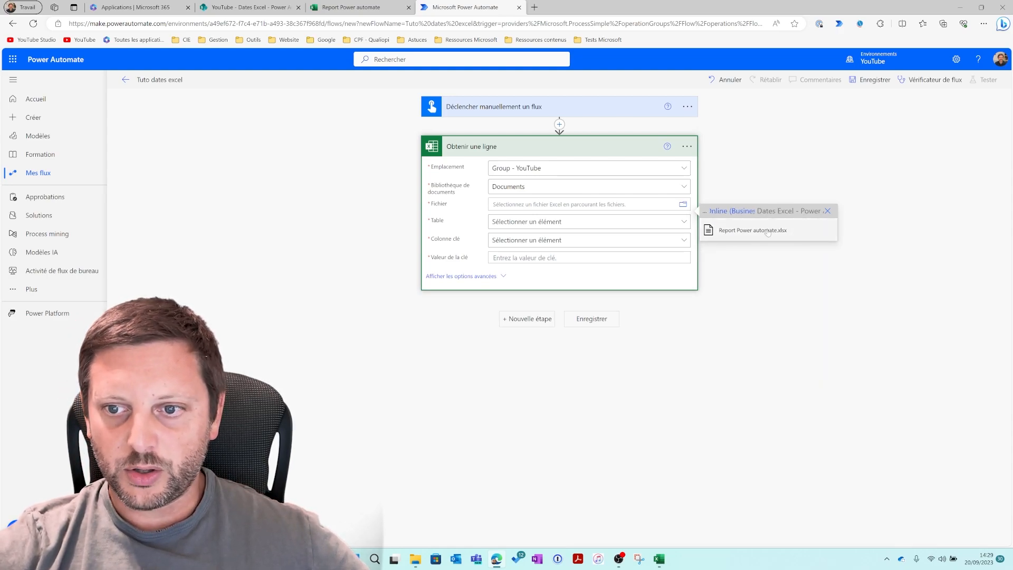
pyautogui.click(803, 233)
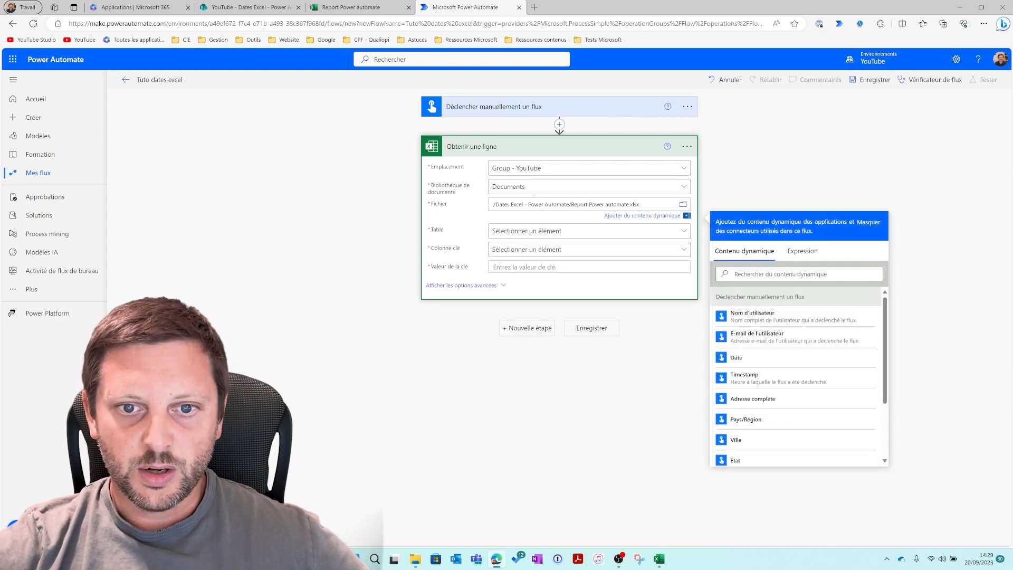
# Step: Check the source workbook in Excel and set the action's table to Tableau1
pyautogui.click(337, 8)
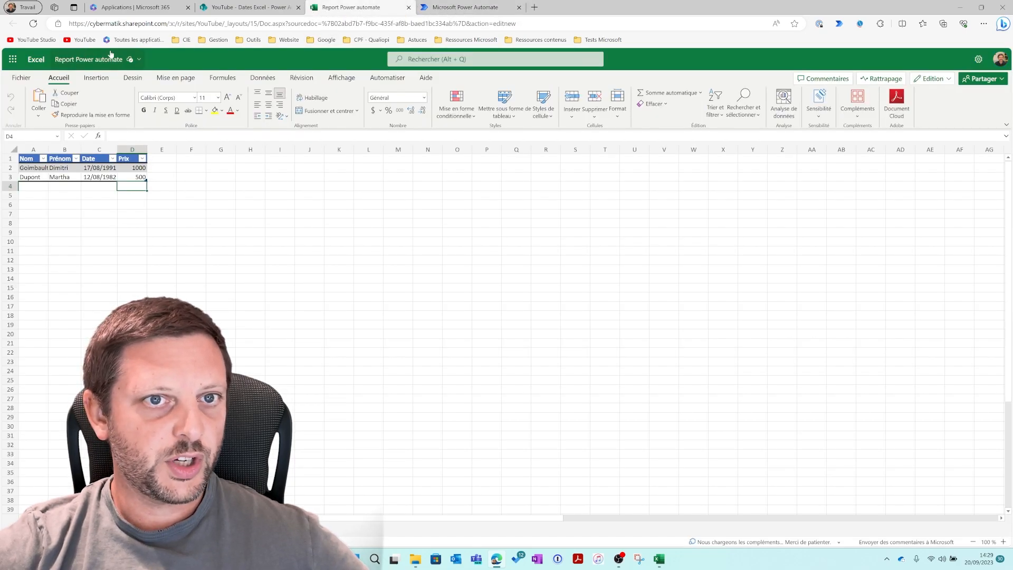
pyautogui.click(484, 8)
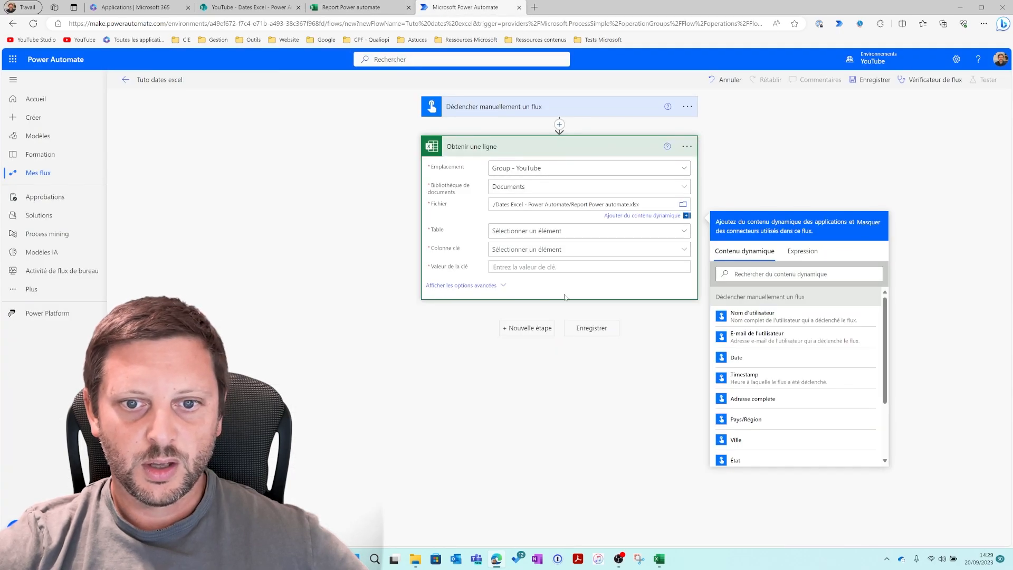
pyautogui.click(543, 232)
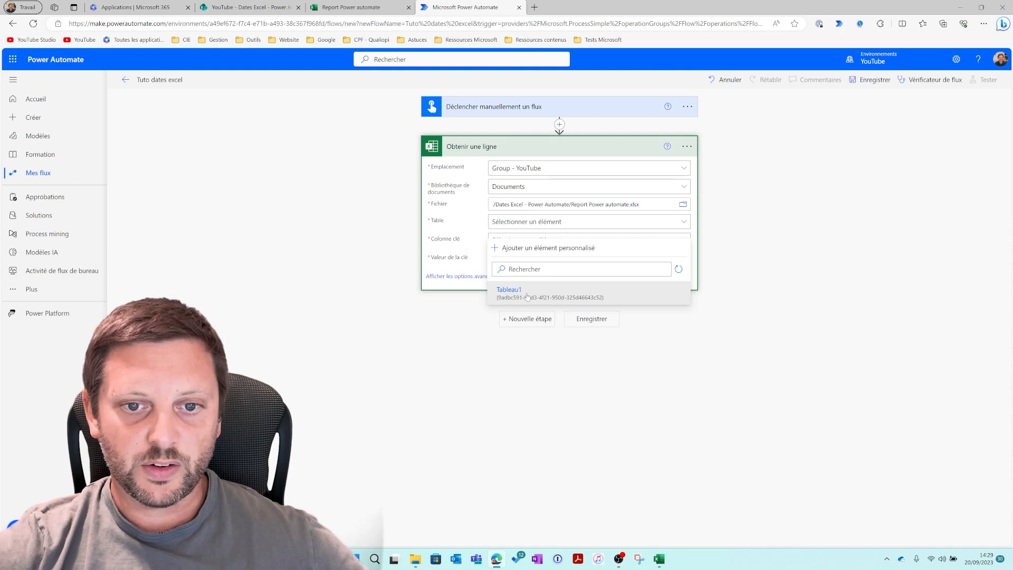
pyautogui.click(527, 295)
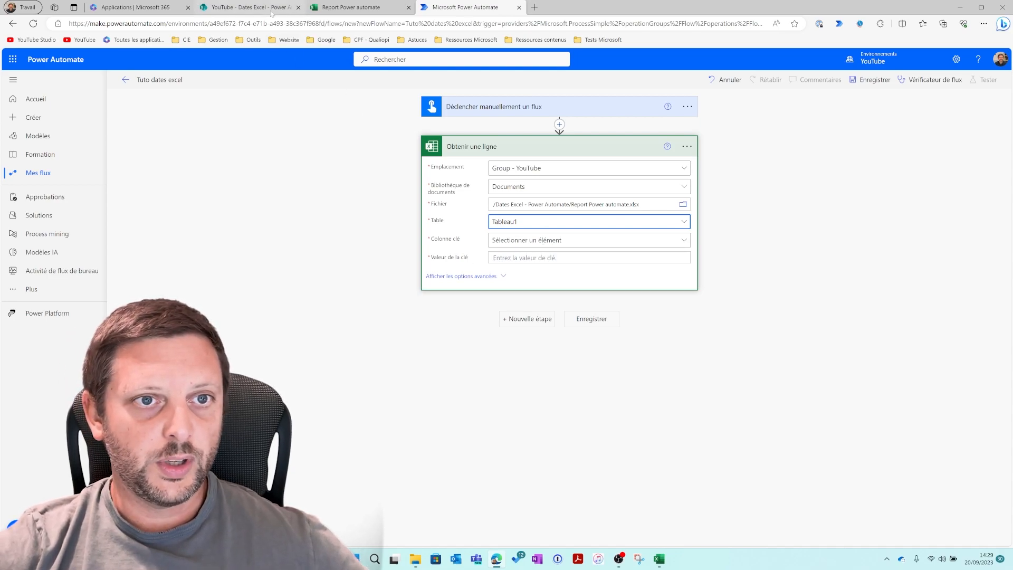
# Step: Check the first record in Excel, set the key column to Nom and the key value to that record's surname, and save the flow
pyautogui.click(351, 7)
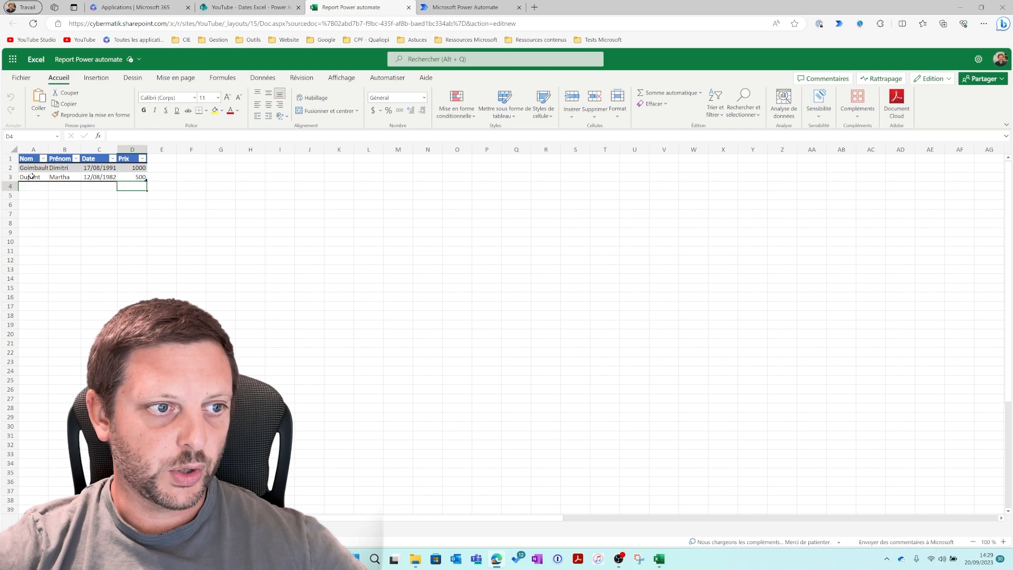
pyautogui.moveTo(34, 169); pyautogui.dragTo(136, 169)
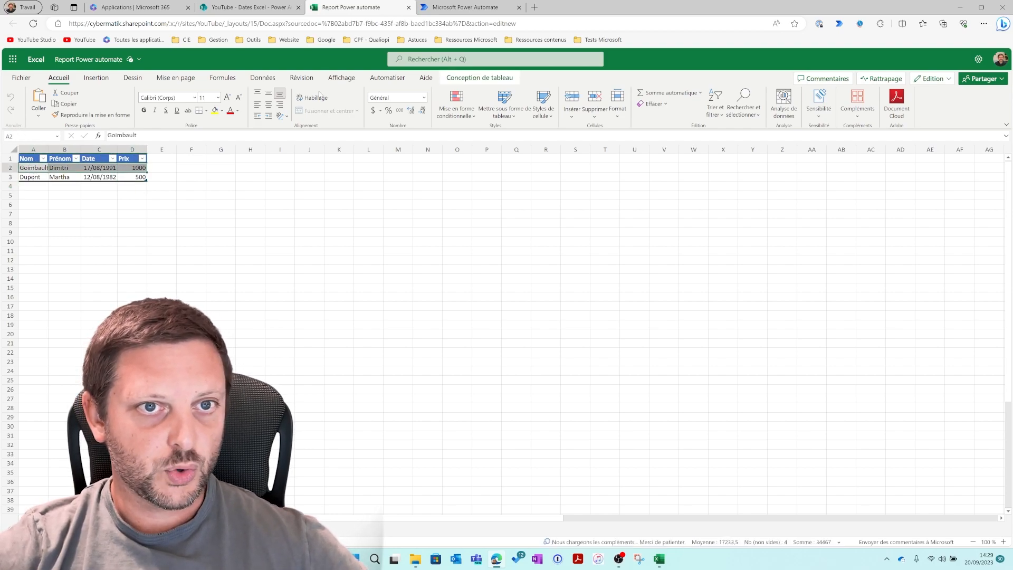
pyautogui.click(452, 12)
pyautogui.click(535, 240)
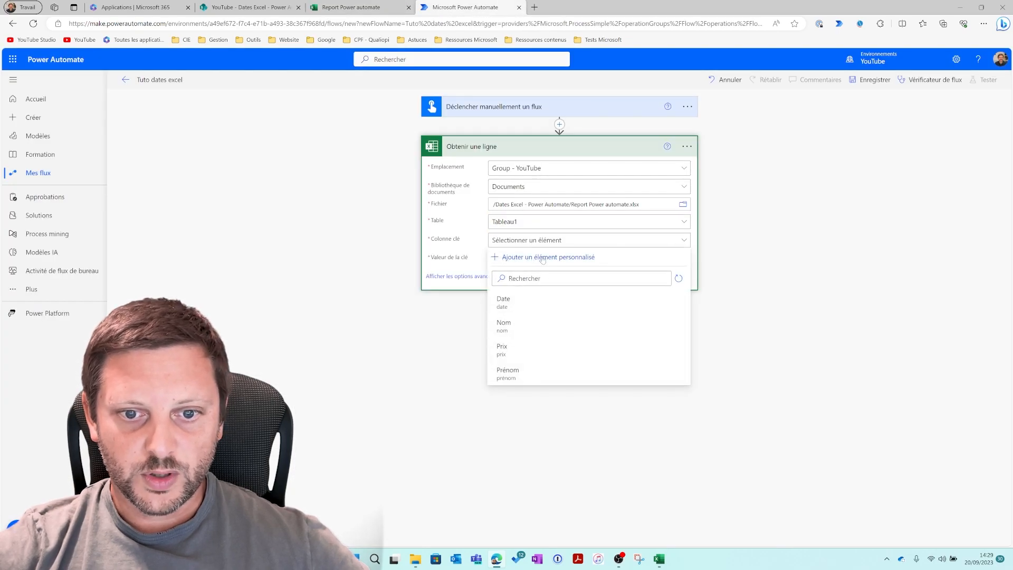
pyautogui.click(542, 324)
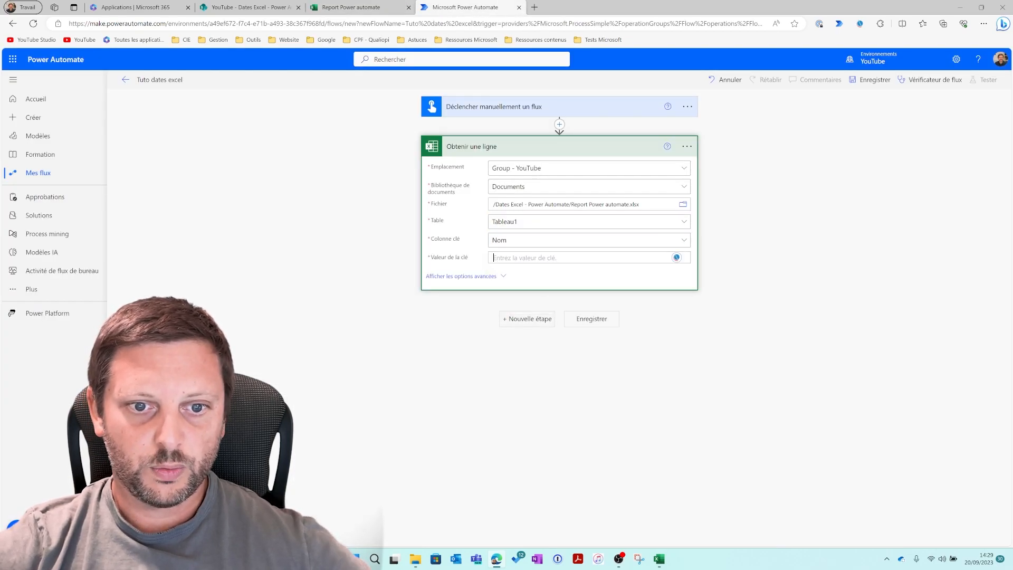
pyautogui.write('Goimbault')
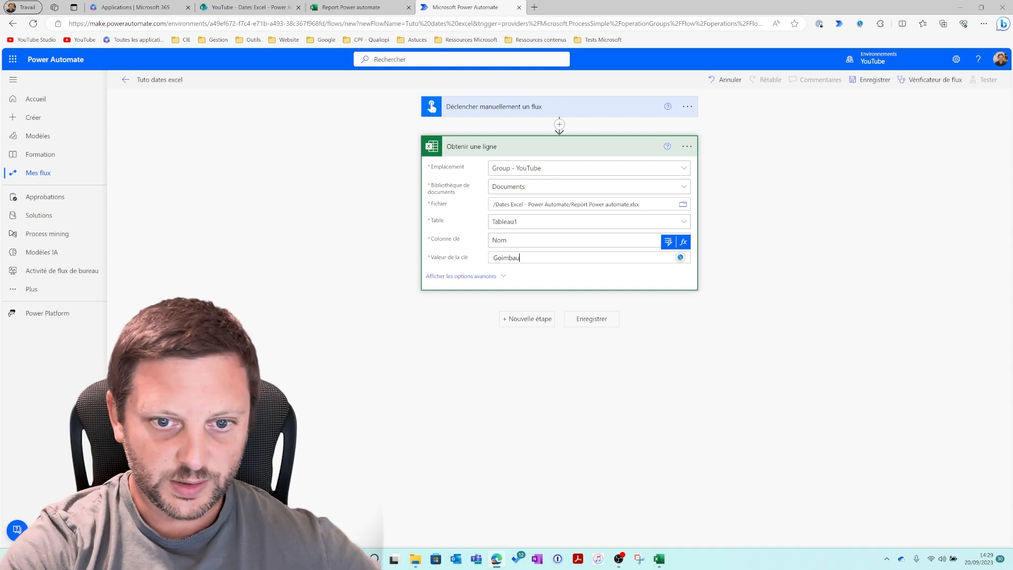
pyautogui.click(599, 318)
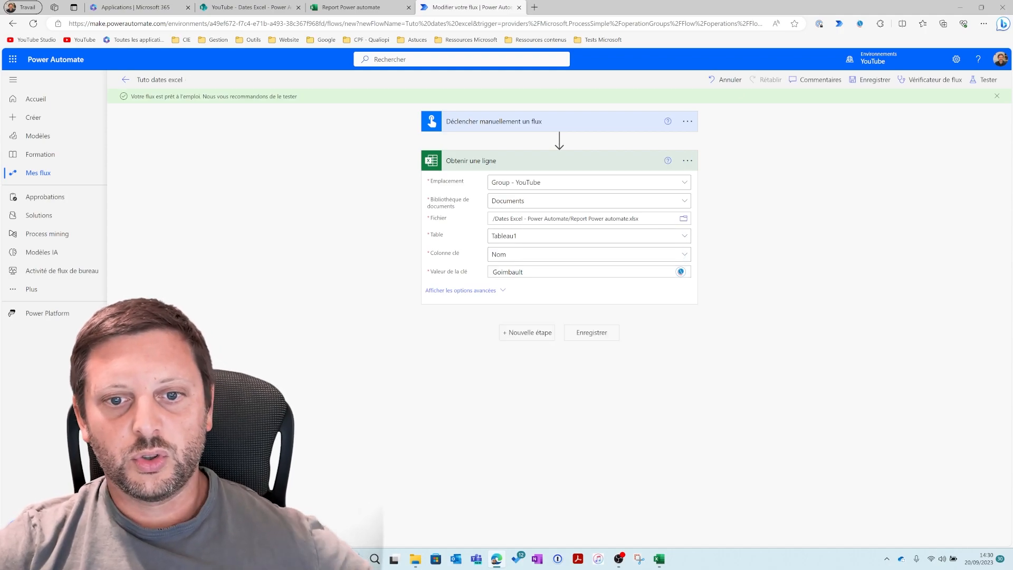
# Step: Add a Message action from "Opération de données" after "Obtenir une ligne"
pyautogui.click(532, 331)
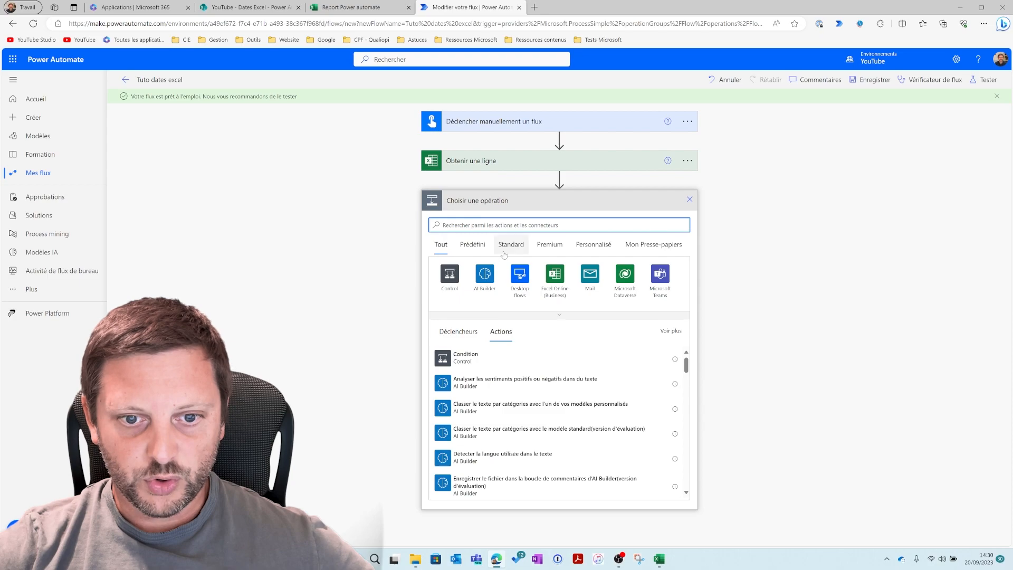
pyautogui.click(481, 245)
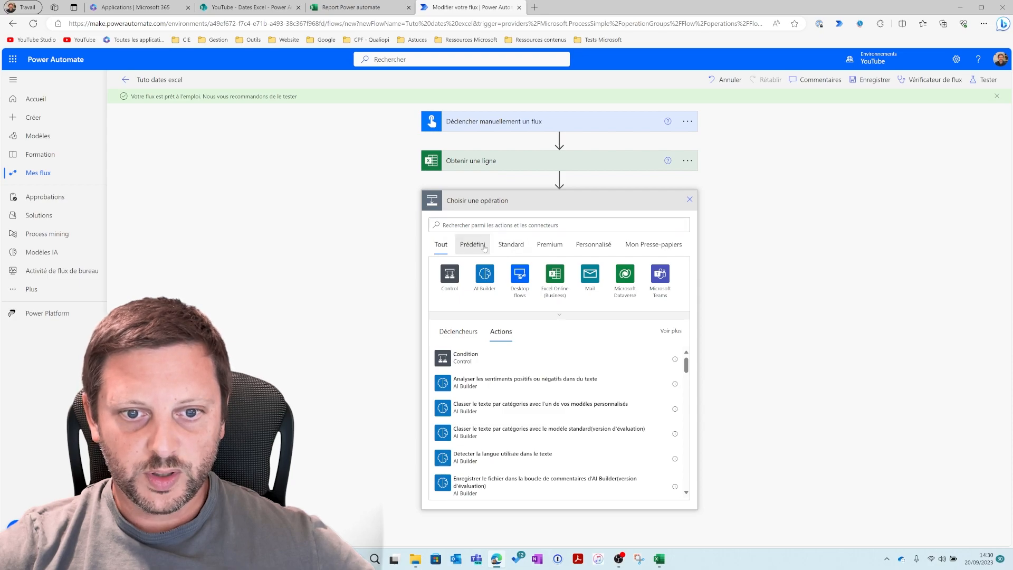
pyautogui.click(514, 315)
pyautogui.click(485, 319)
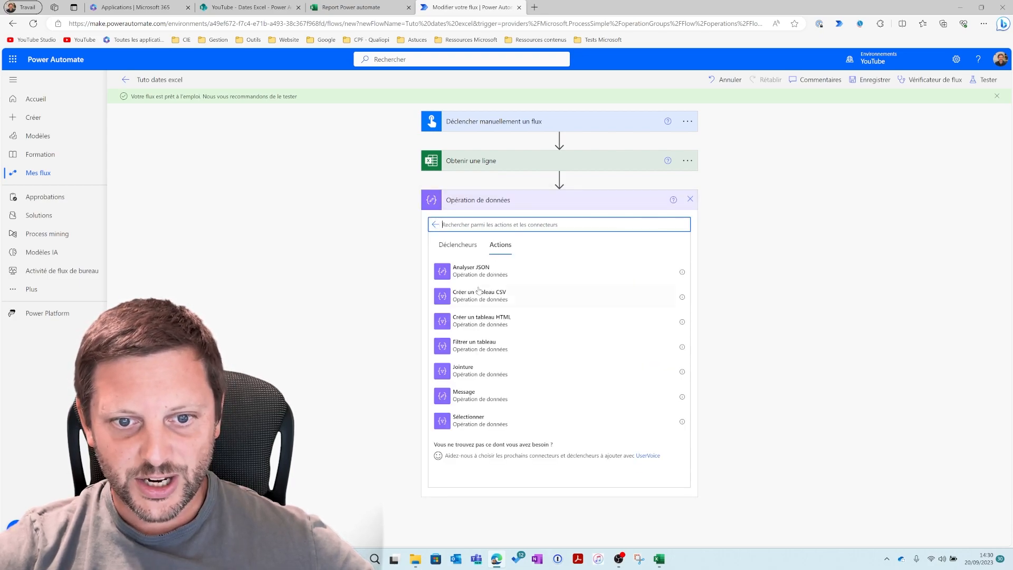
pyautogui.click(476, 394)
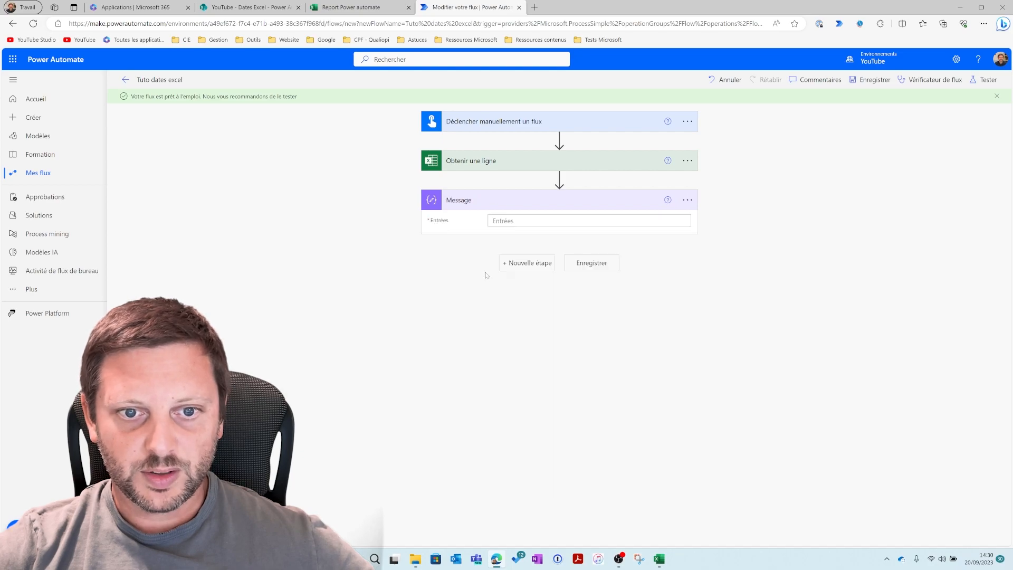
# Step: Insert the Nom, Prénom and Date values from "Obtenir une ligne" on separate lines in the Message action's Entrées
pyautogui.click(502, 221)
pyautogui.click(668, 206)
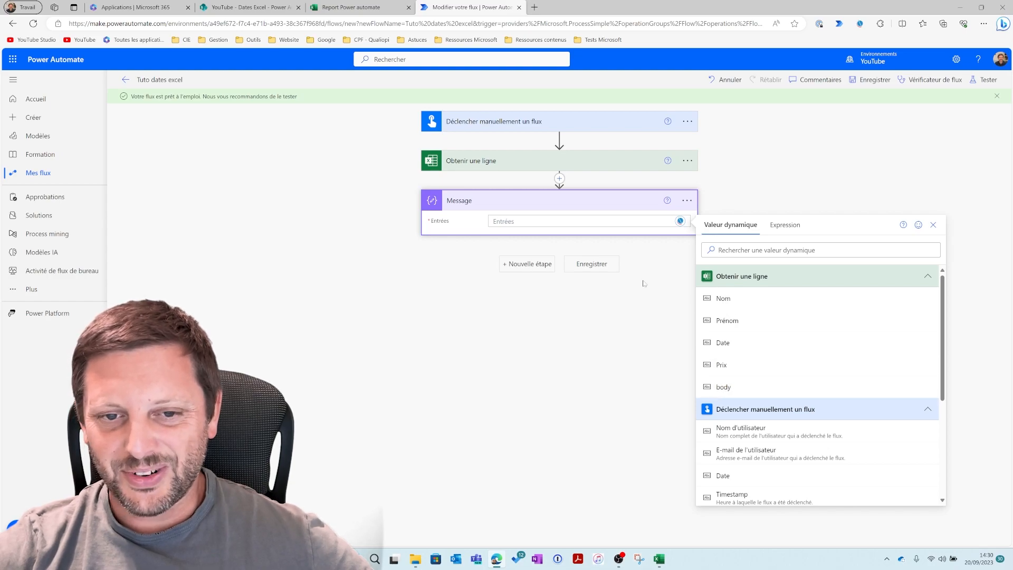
pyautogui.click(724, 298)
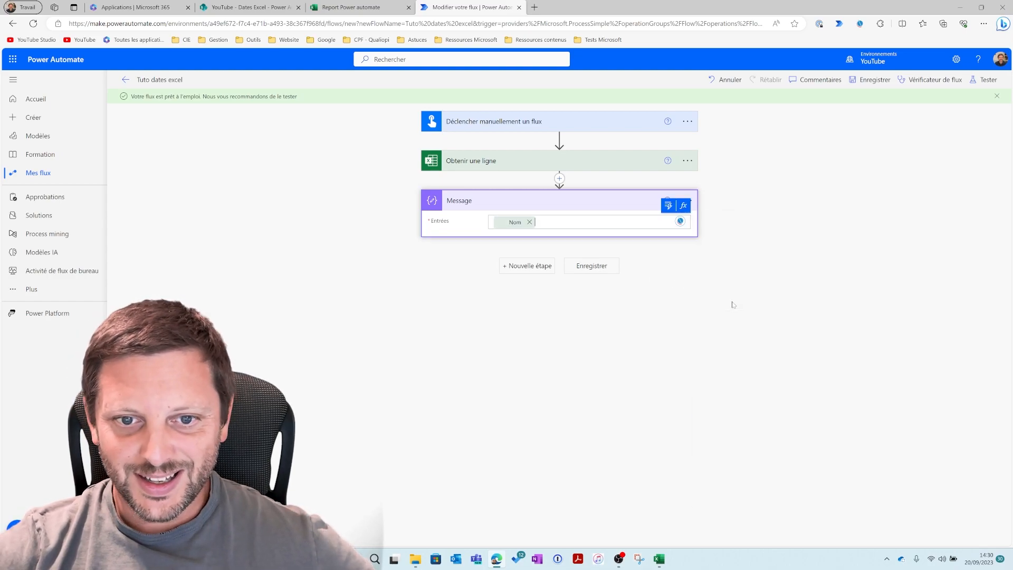
pyautogui.press('Return')
pyautogui.click(668, 205)
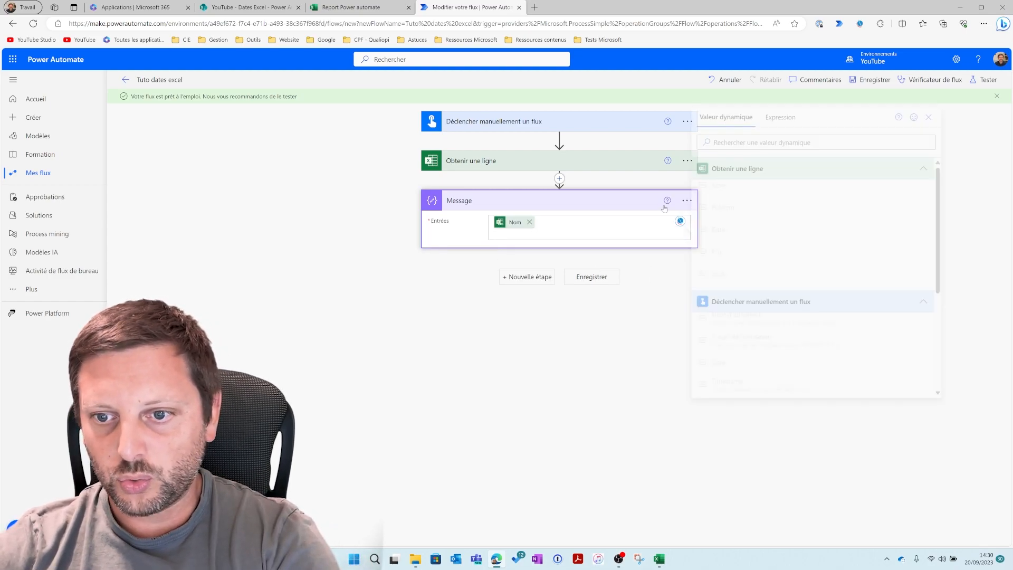
pyautogui.click(728, 319)
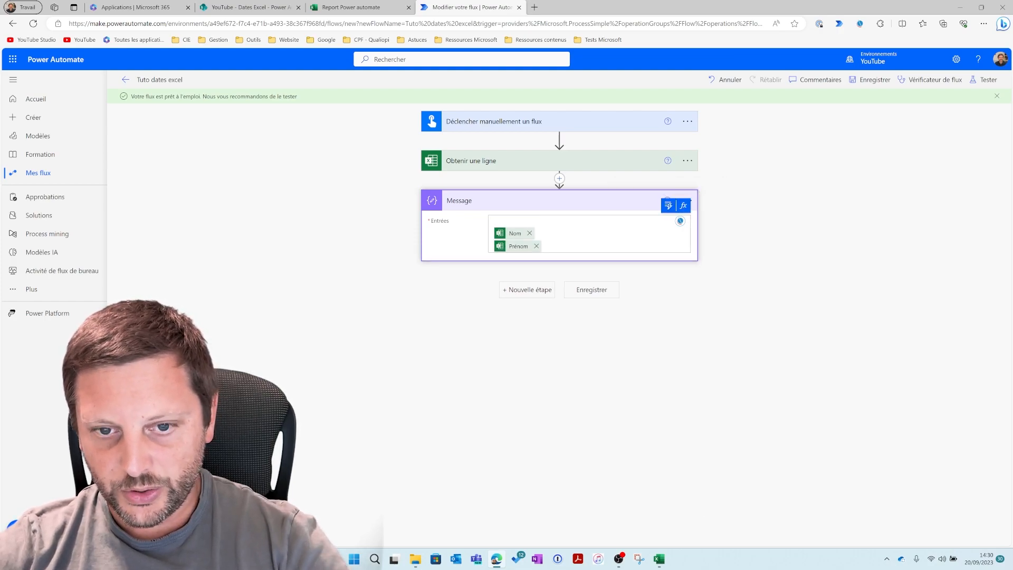
pyautogui.click(669, 205)
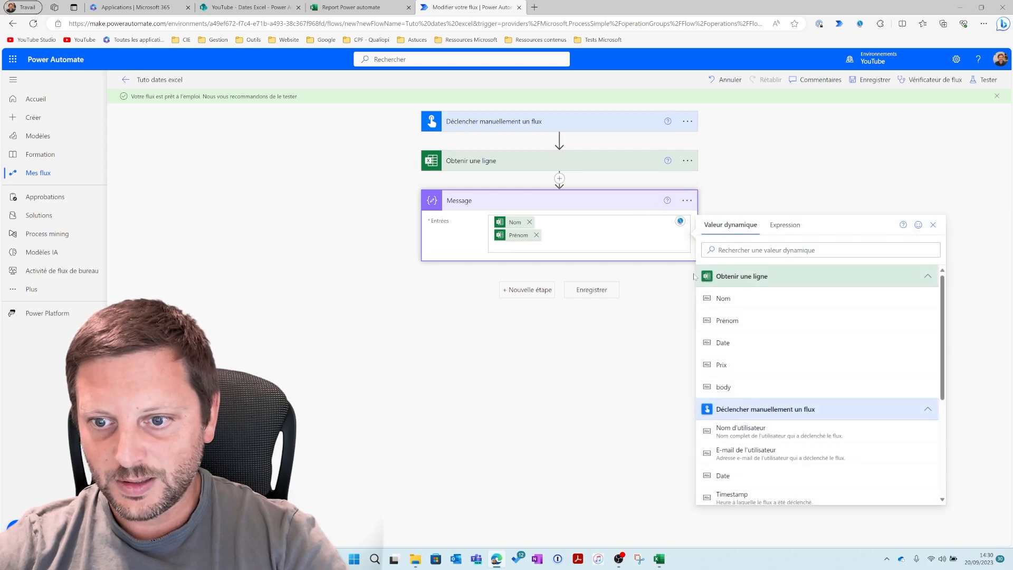
pyautogui.click(723, 342)
pyautogui.press('Return')
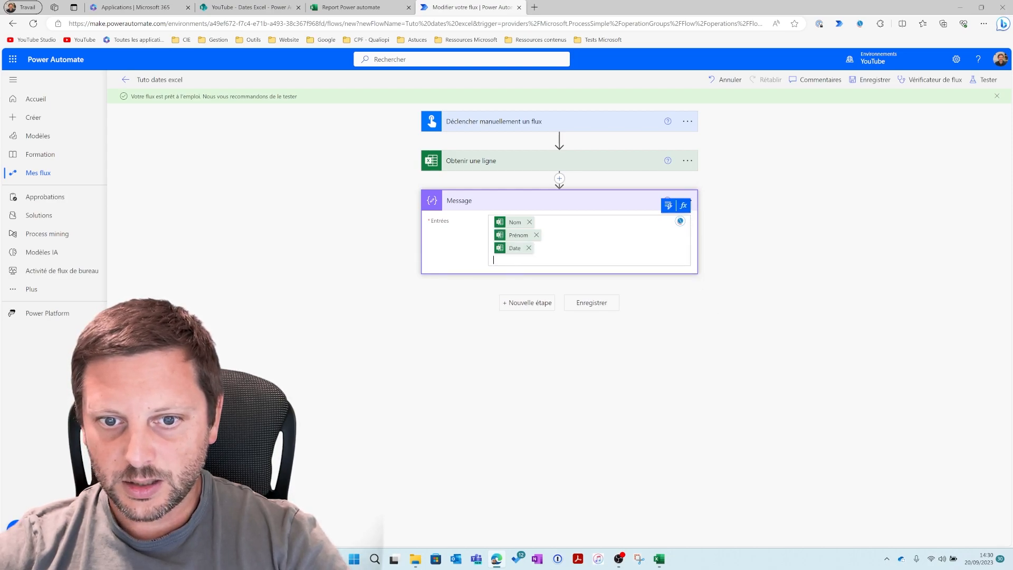
# Step: Add the Prix and body values below Date in the Message action's Entrées, removing the extra blank line above Nom
pyautogui.click(668, 205)
pyautogui.click(710, 363)
pyautogui.press('Up')
pyautogui.press('Up')
pyautogui.press('Up')
pyautogui.press('Up')
pyautogui.press('Return')
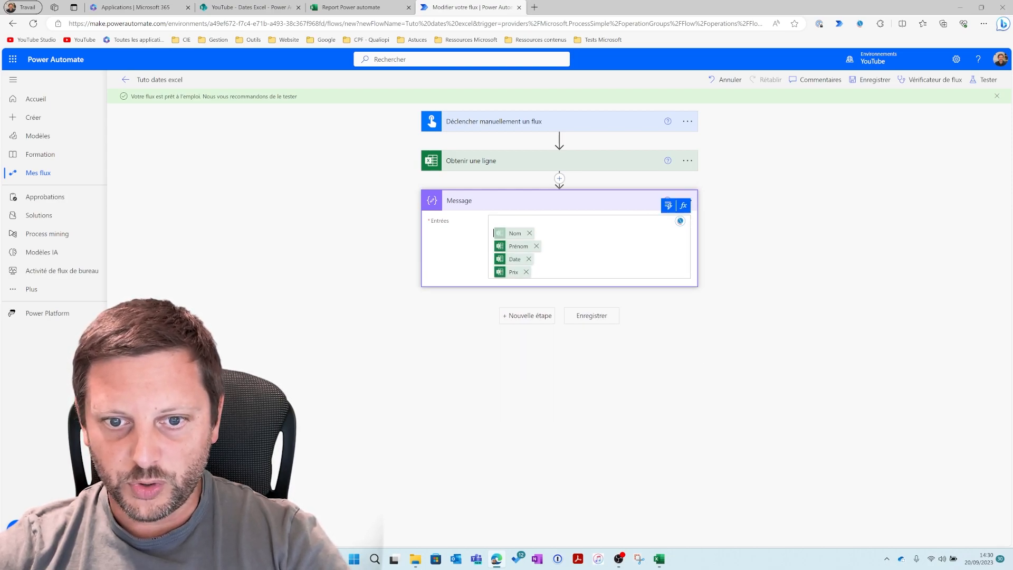
pyautogui.press('Delete')
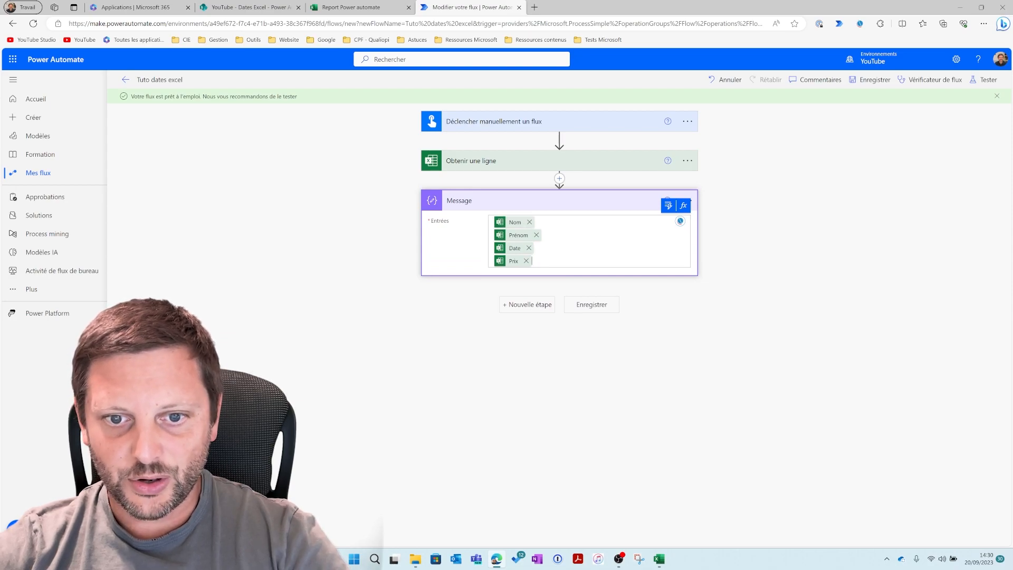
pyautogui.click(666, 205)
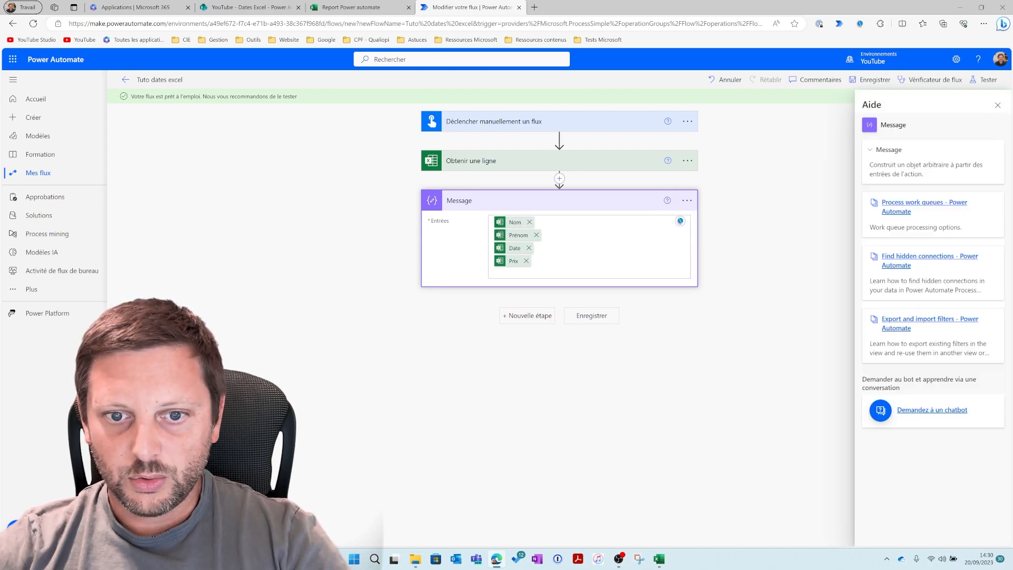
pyautogui.click(668, 205)
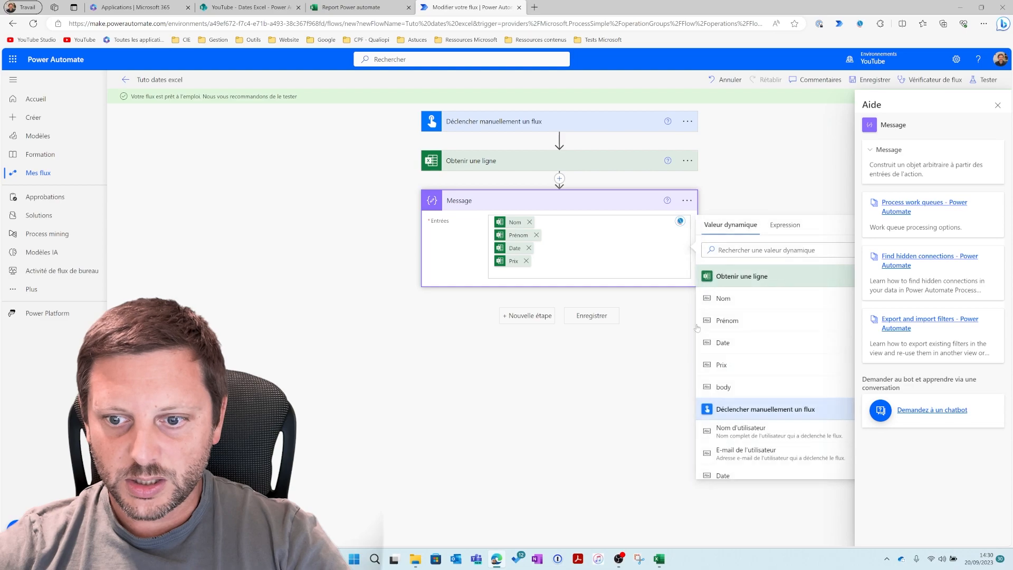
pyautogui.click(726, 389)
pyautogui.click(998, 105)
# Step: Save the flow and run a manual test of it
pyautogui.click(981, 80)
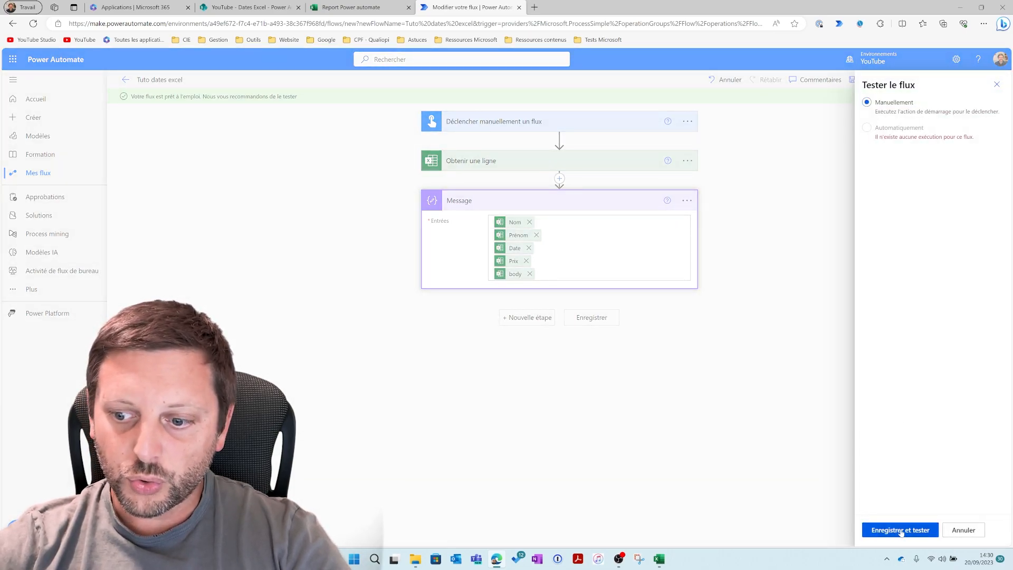
pyautogui.click(899, 529)
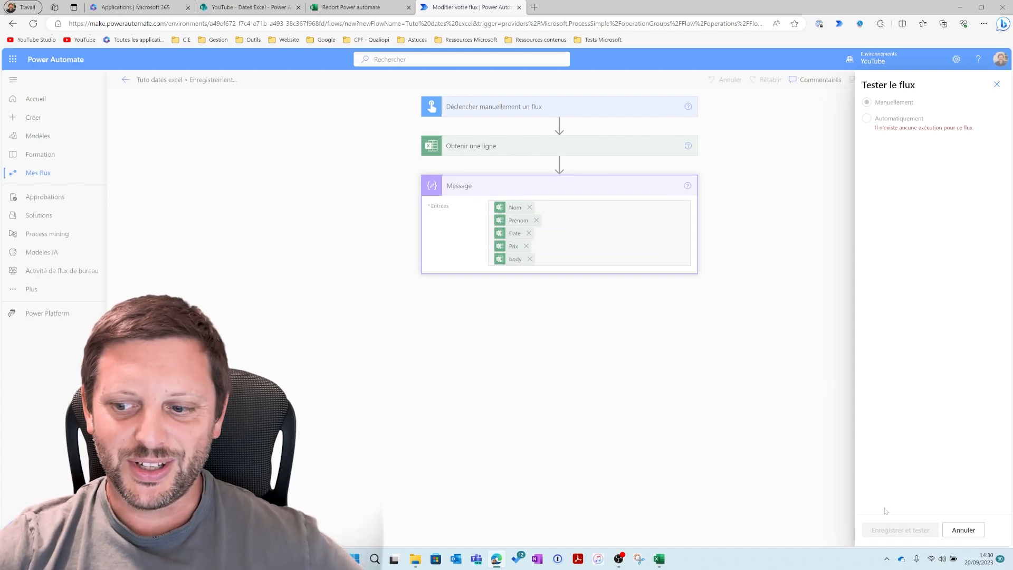
pyautogui.click(888, 531)
pyautogui.click(902, 530)
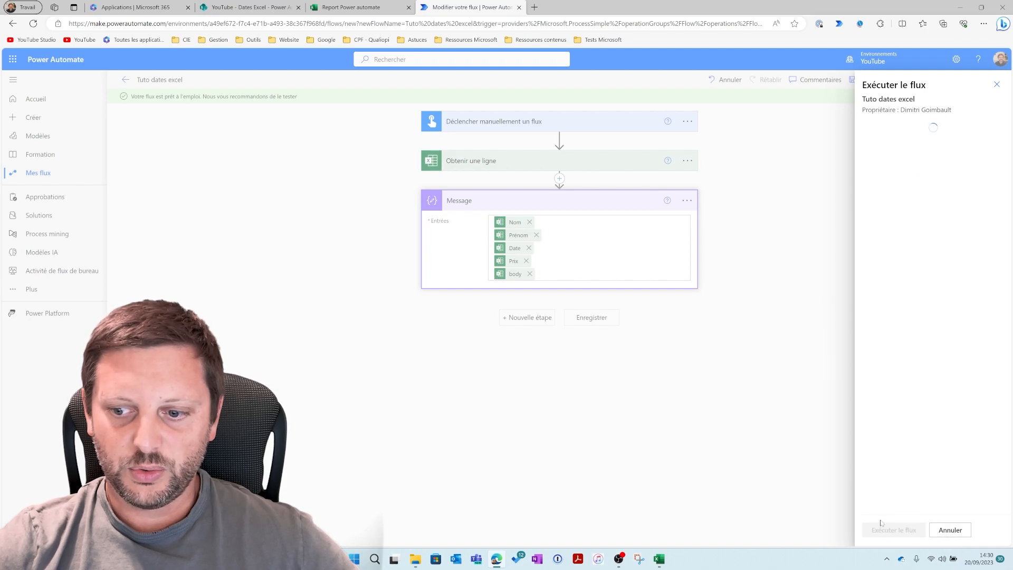
pyautogui.click(883, 530)
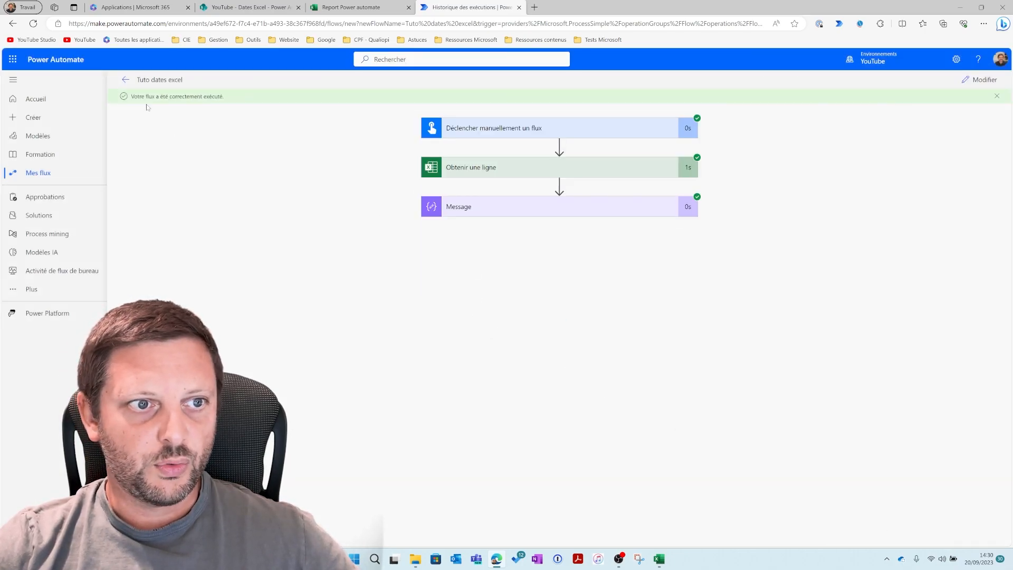
# Step: Examine how the date value is returned in the Message action's Sorties for this run
pyautogui.click(521, 208)
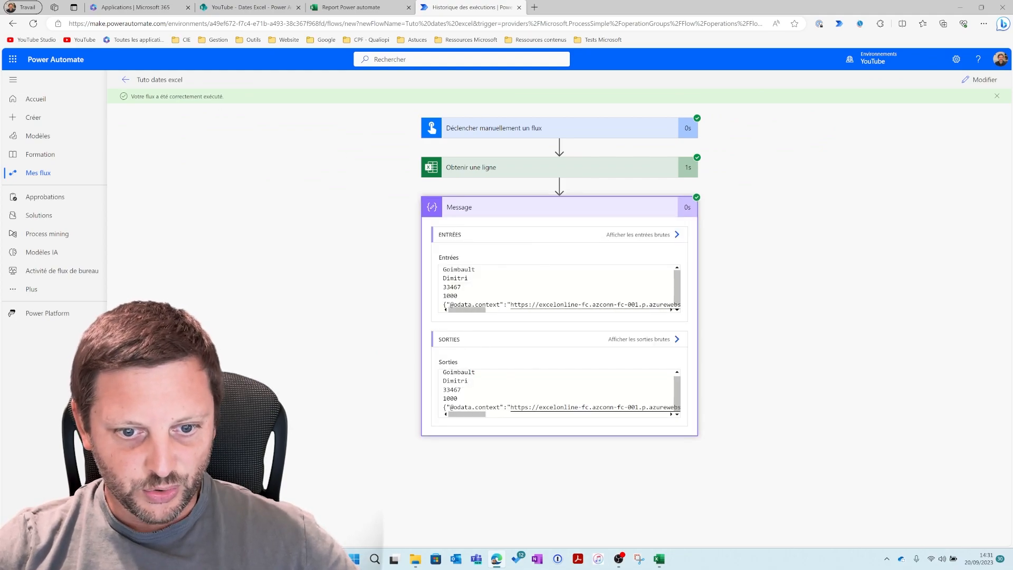
pyautogui.doubleClick(452, 390)
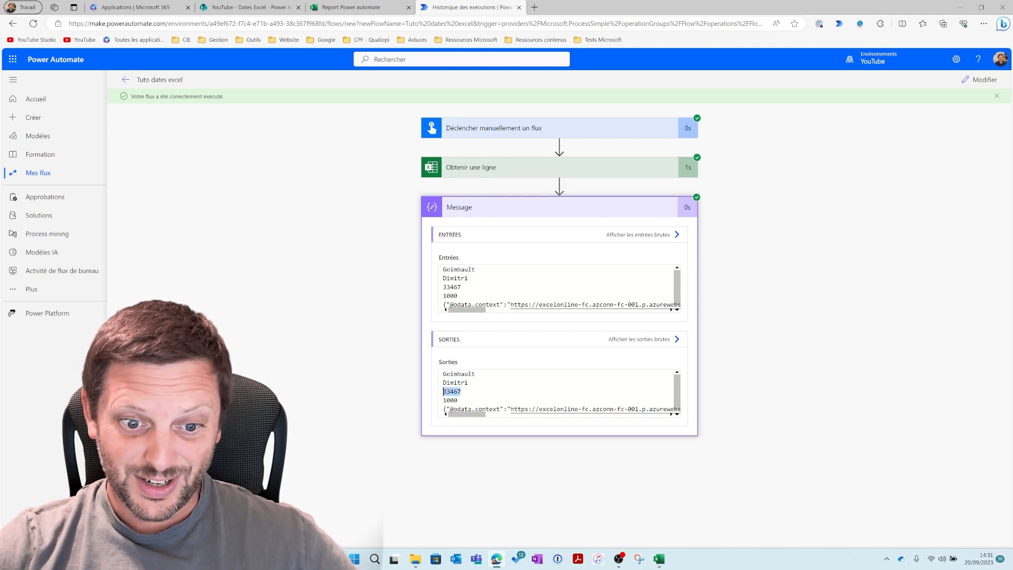
pyautogui.moveTo(472, 414)
pyautogui.mouseDown()
pyautogui.moveTo(657, 416)
pyautogui.moveTo(459, 414)
pyautogui.mouseUp()
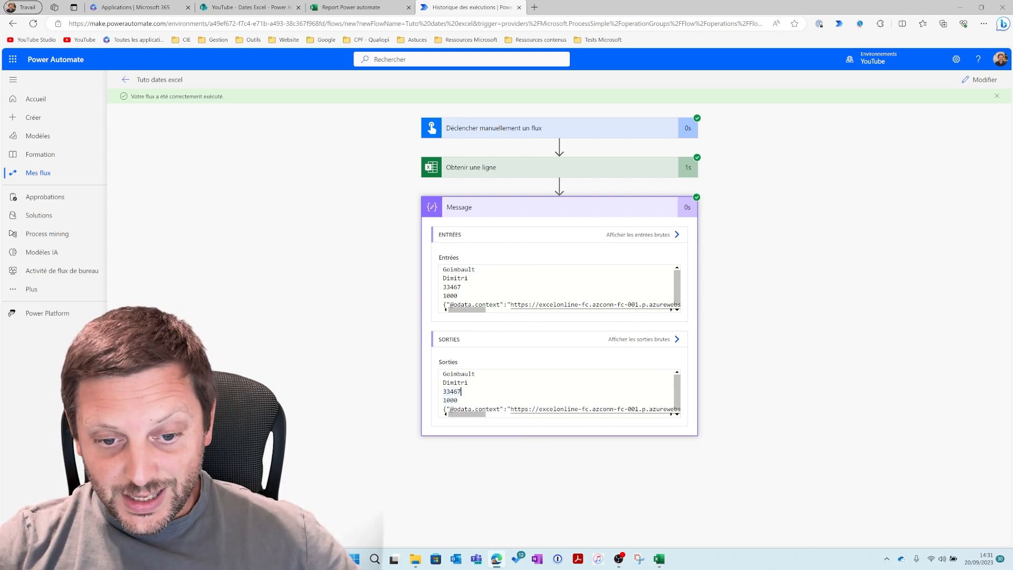
pyautogui.moveTo(461, 392); pyautogui.dragTo(440, 393)
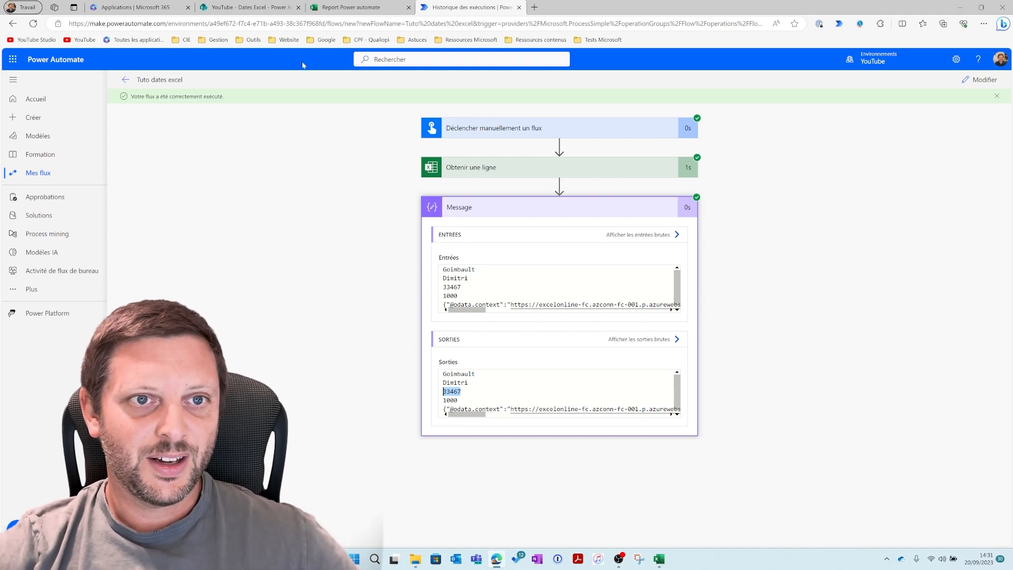
# Step: Switch to the Excel workbook, try the Nombre format on the Date column's cells C2:C3, and restore them to Date courte
pyautogui.click(346, 8)
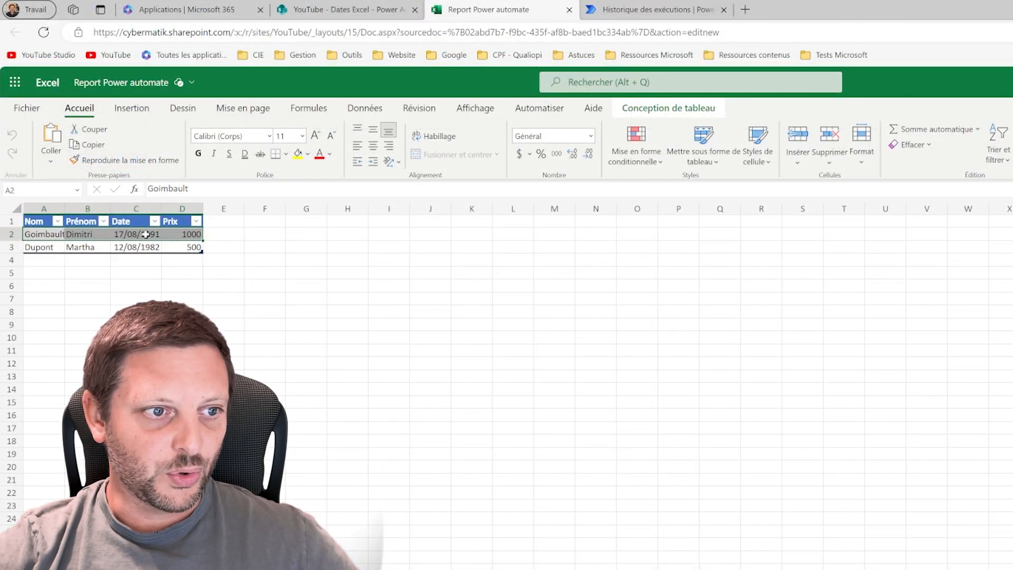
pyautogui.moveTo(145, 234); pyautogui.dragTo(136, 246)
pyautogui.click(590, 136)
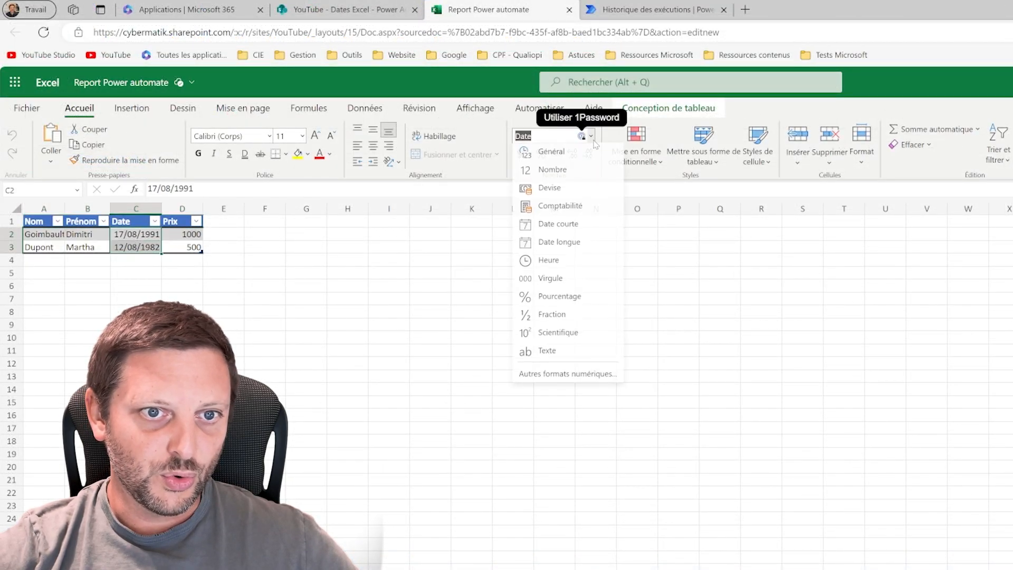
pyautogui.click(577, 168)
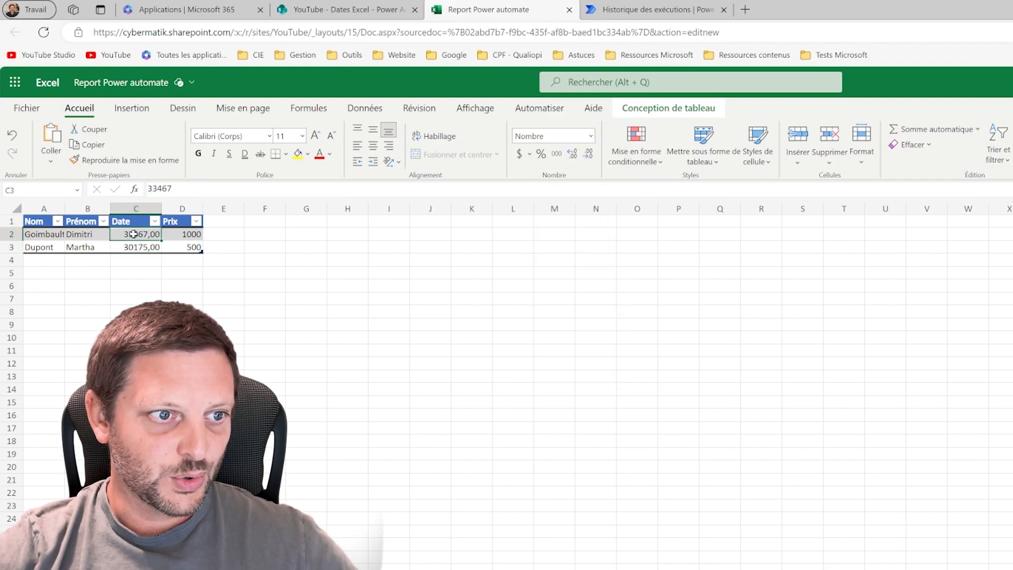
pyautogui.click(590, 136)
pyautogui.click(561, 227)
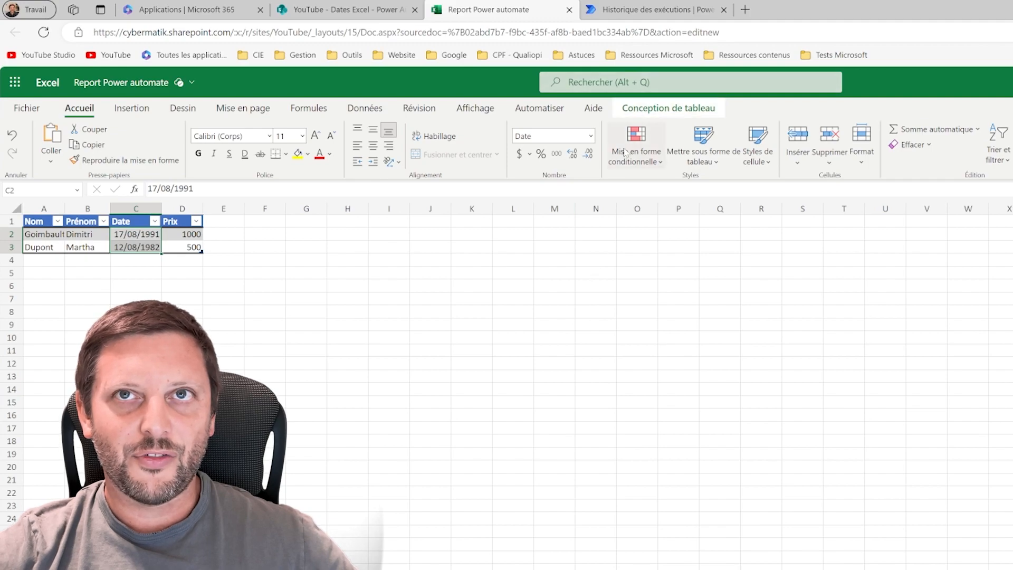
# Step: Return to the flow in Power Automate, edit it, and set the Format date/heure of "Obtenir une ligne" to ISO 8601
pyautogui.click(654, 9)
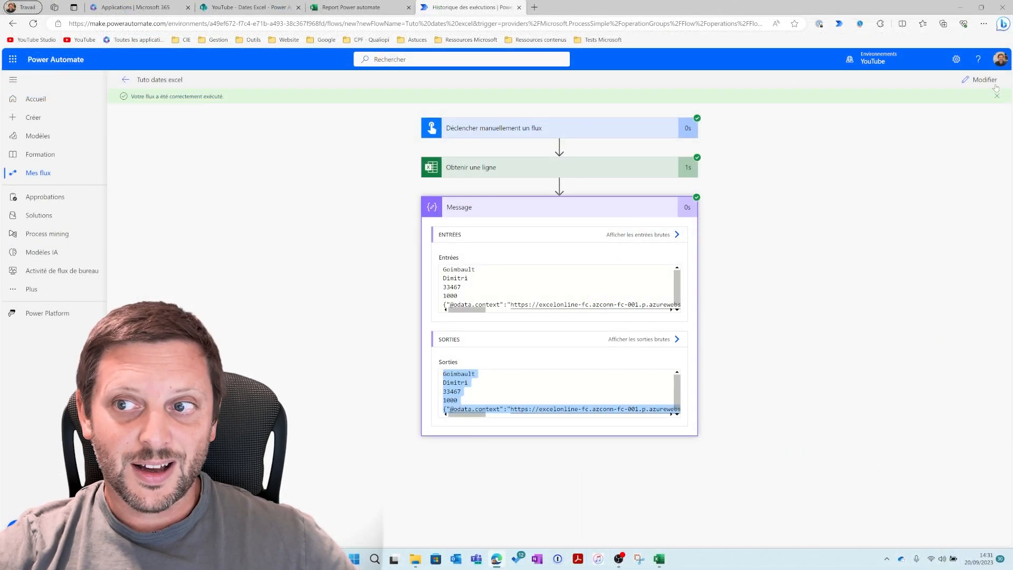
pyautogui.click(984, 80)
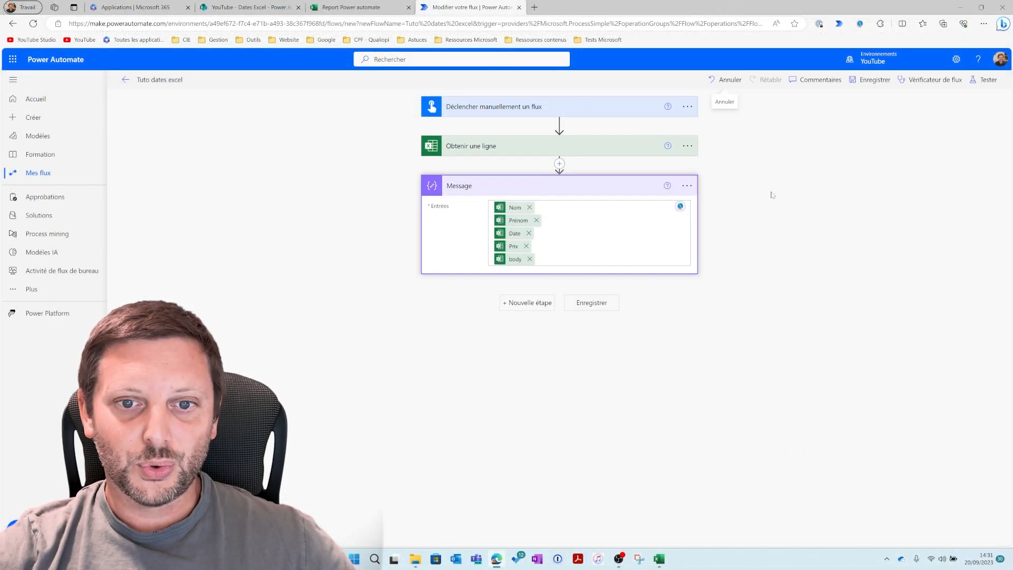
pyautogui.click(616, 149)
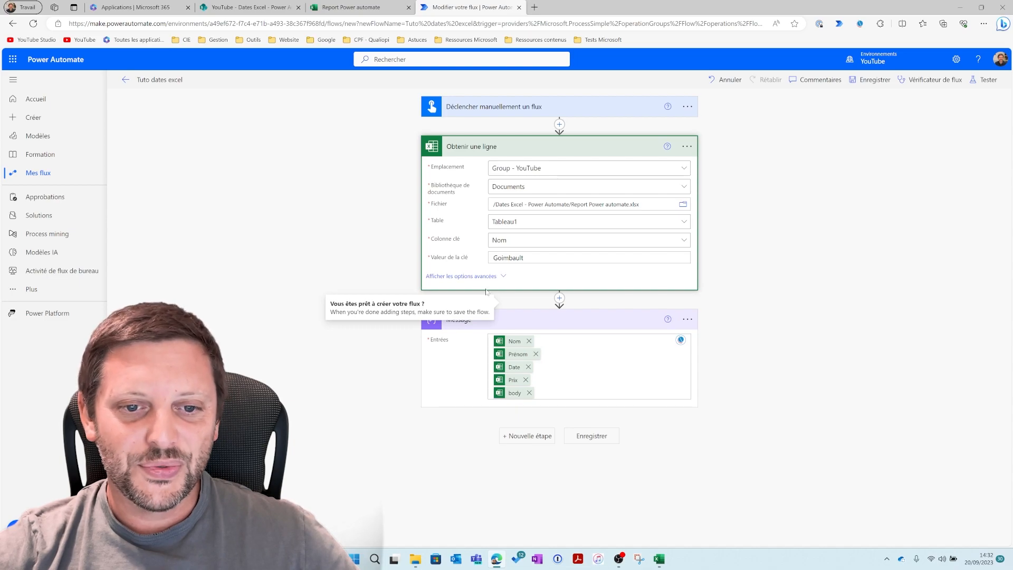
pyautogui.click(467, 277)
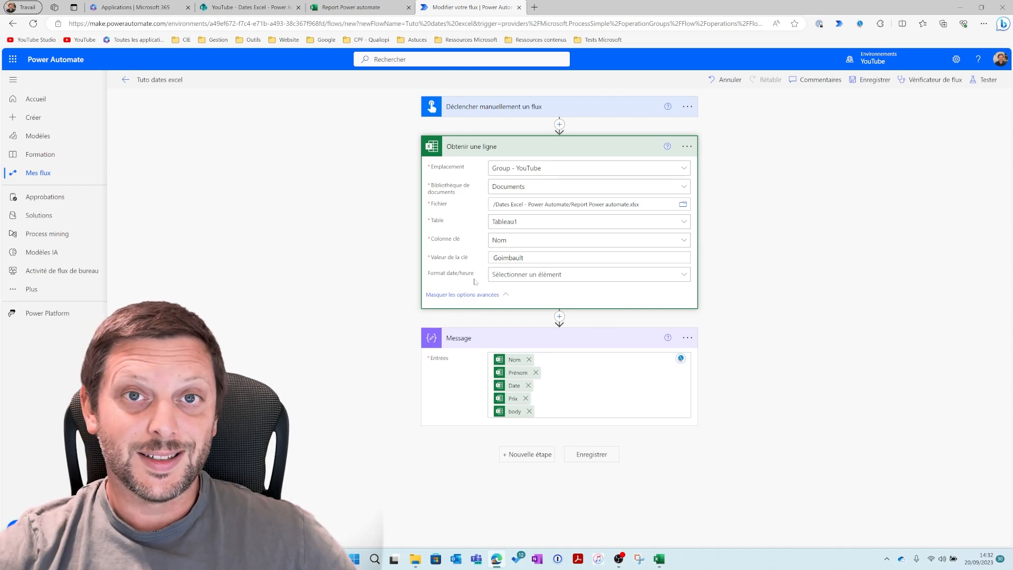
pyautogui.click(536, 277)
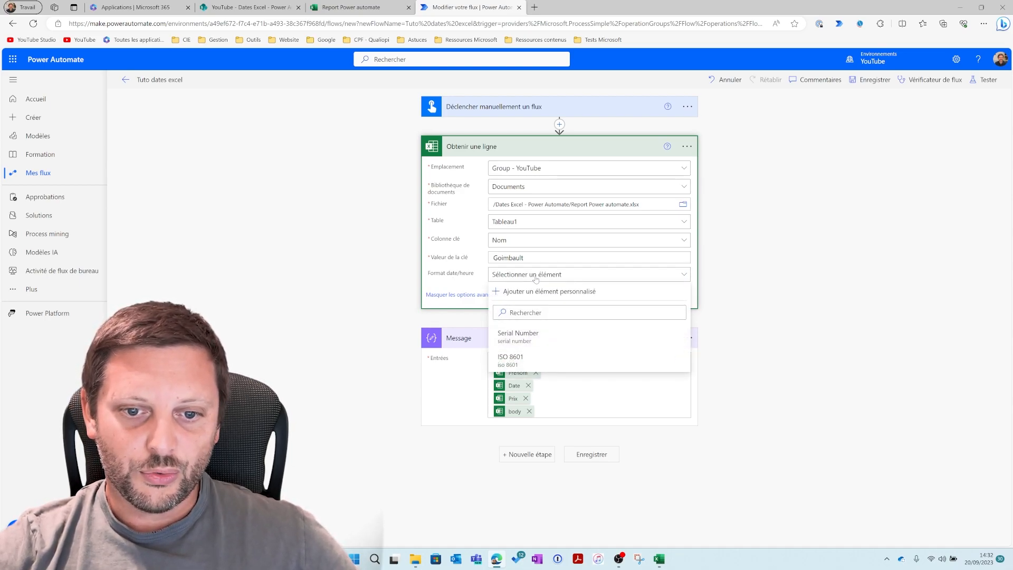
pyautogui.click(516, 361)
# Step: Save the flow with the ISO 8601 setting and run another manual test
pyautogui.click(984, 80)
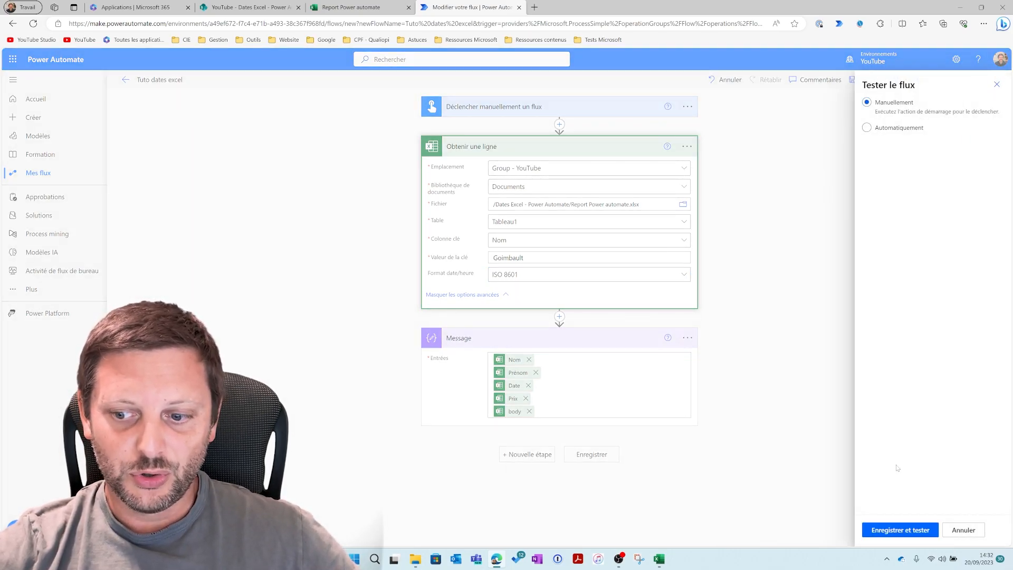
pyautogui.click(910, 530)
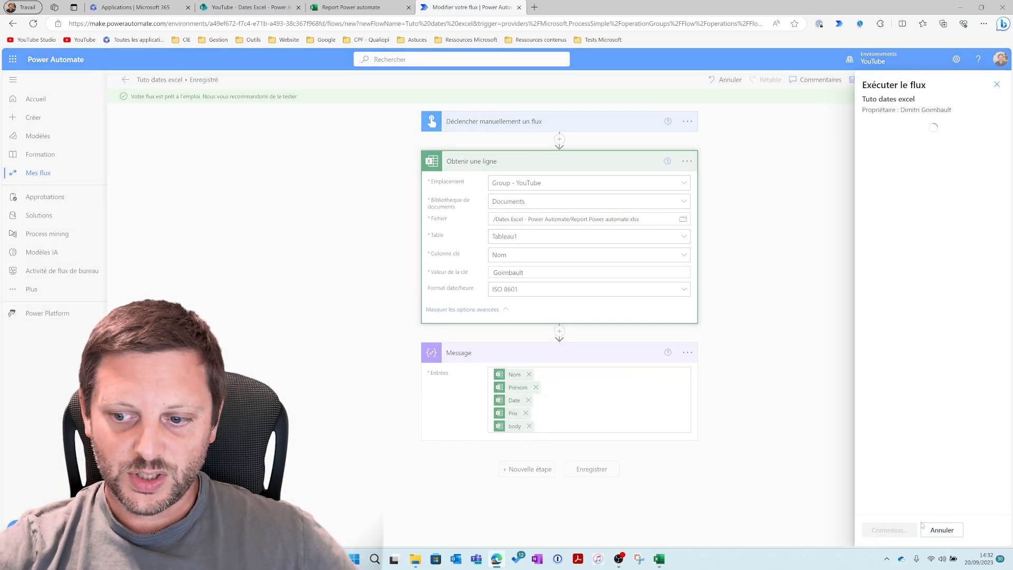
pyautogui.click(904, 530)
pyautogui.click(901, 532)
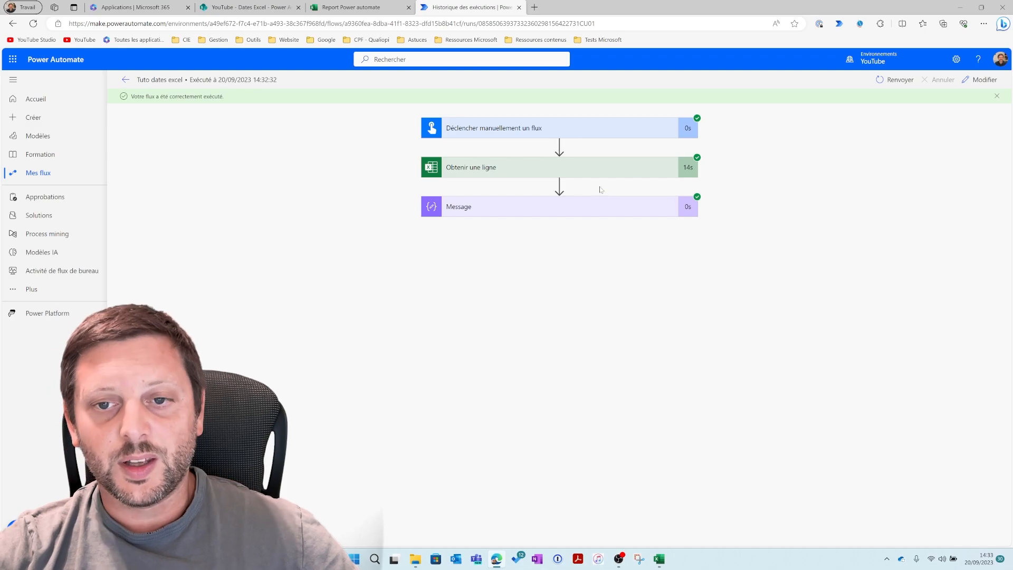
# Step: Examine the format of the date in the Message action's Sorties after the ISO 8601 run
pyautogui.click(569, 207)
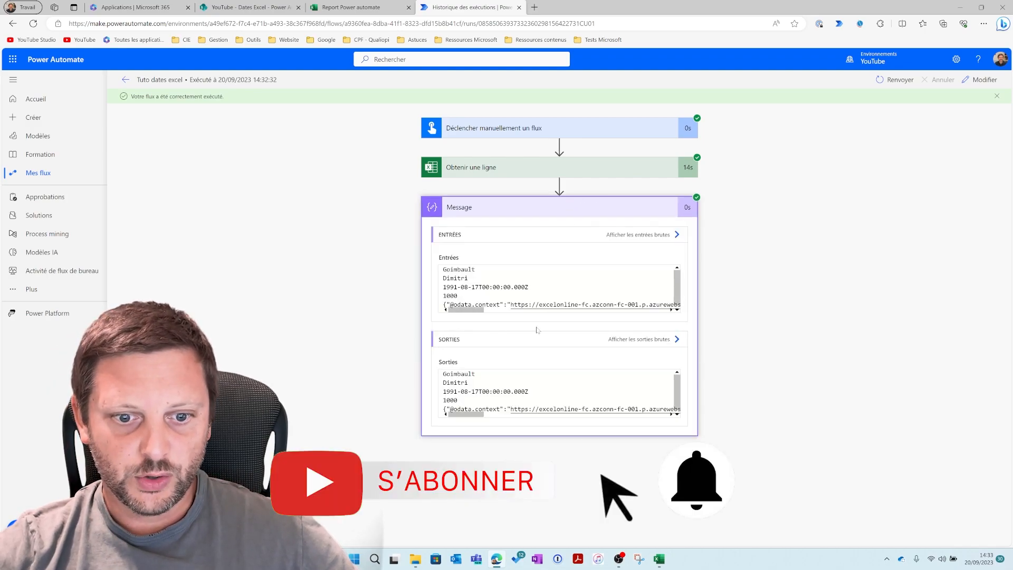
pyautogui.moveTo(528, 391); pyautogui.dragTo(442, 391)
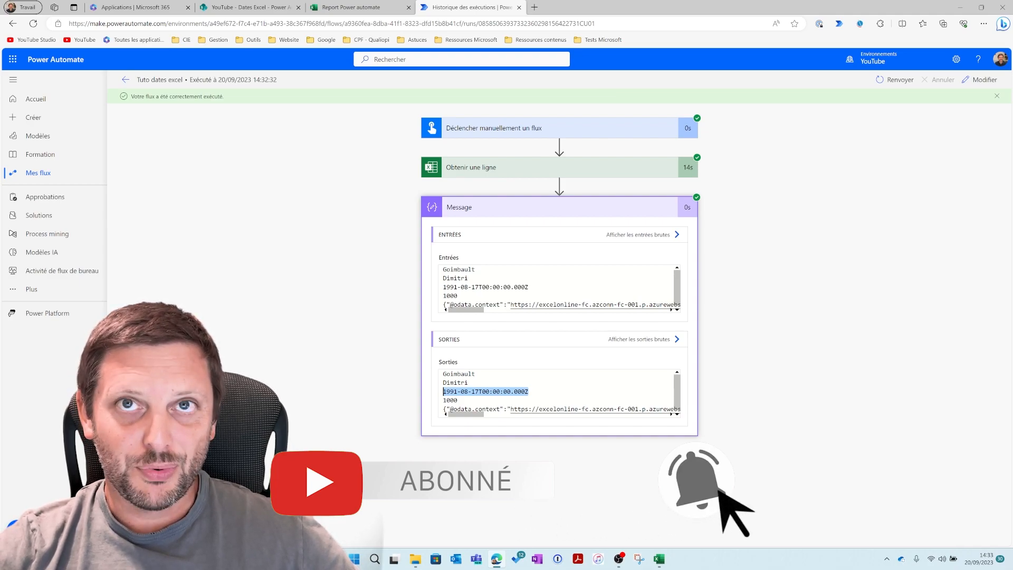
pyautogui.moveTo(446, 391)
pyautogui.mouseDown()
pyautogui.moveTo(528, 391)
pyautogui.moveTo(447, 391)
pyautogui.mouseUp()
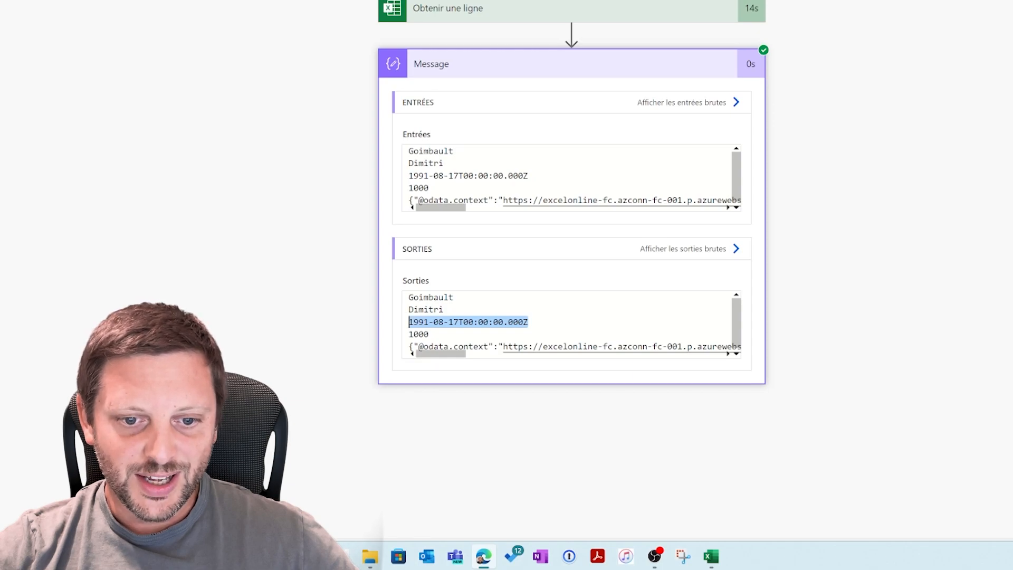
pyautogui.moveTo(409, 322)
pyautogui.mouseDown()
pyautogui.moveTo(445, 323)
pyautogui.moveTo(409, 322)
pyautogui.mouseUp()
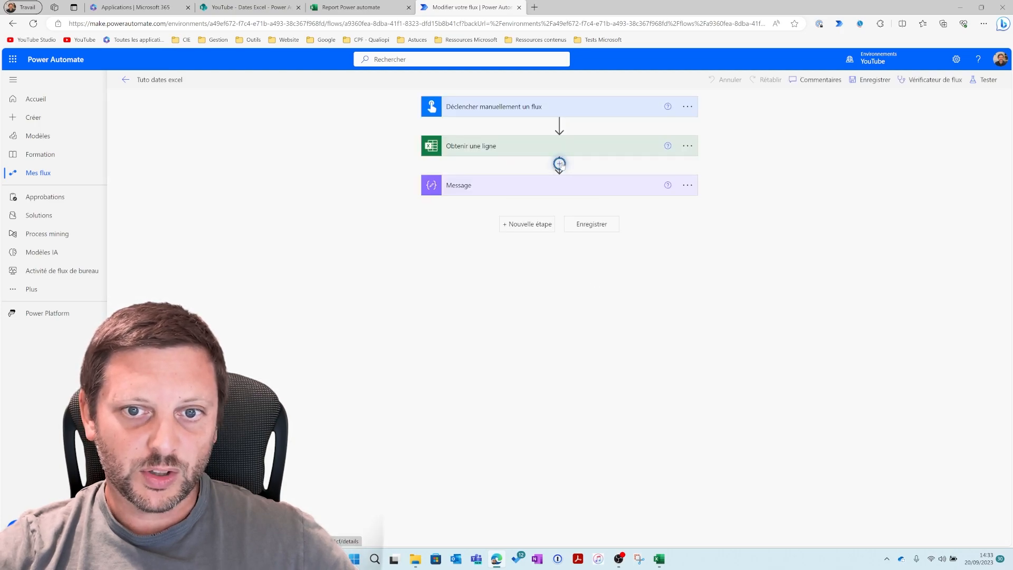
# Step: Insert a "Convertir le fuseau horaire" action between "Obtenir une ligne" and Message, with the Excel Date value as Heure de base
pyautogui.click(559, 164)
pyautogui.click(558, 178)
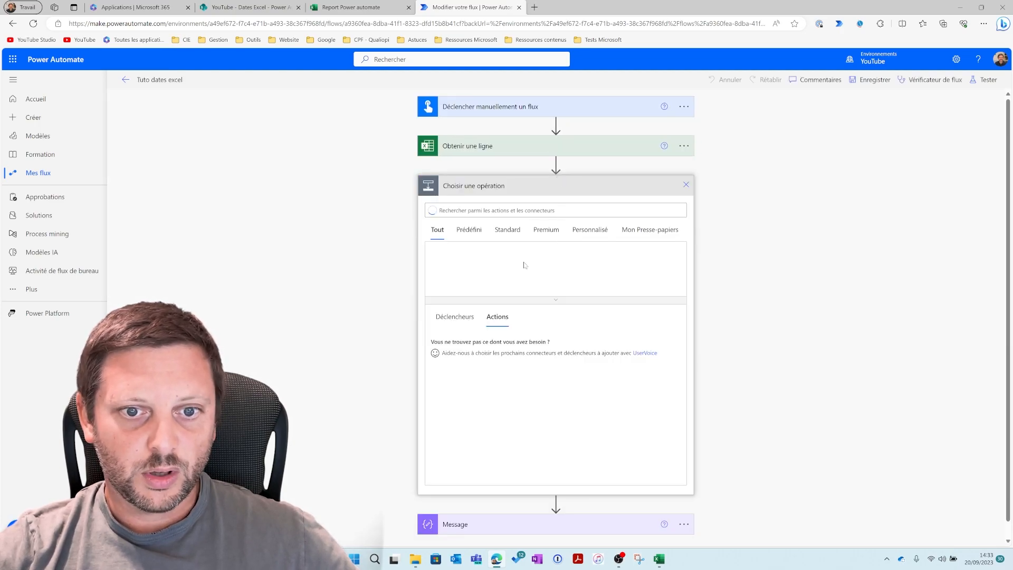
pyautogui.click(468, 231)
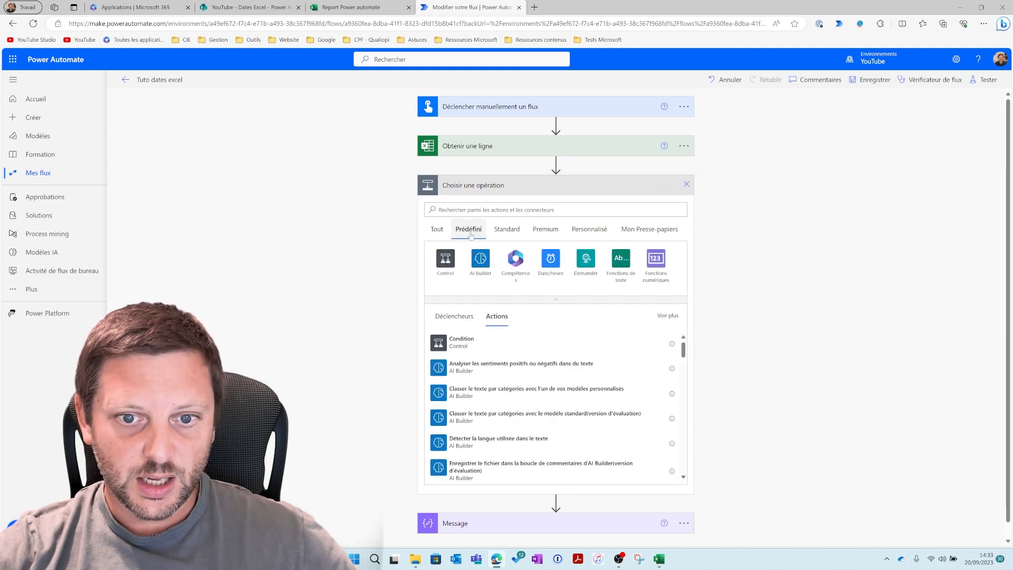
pyautogui.click(551, 258)
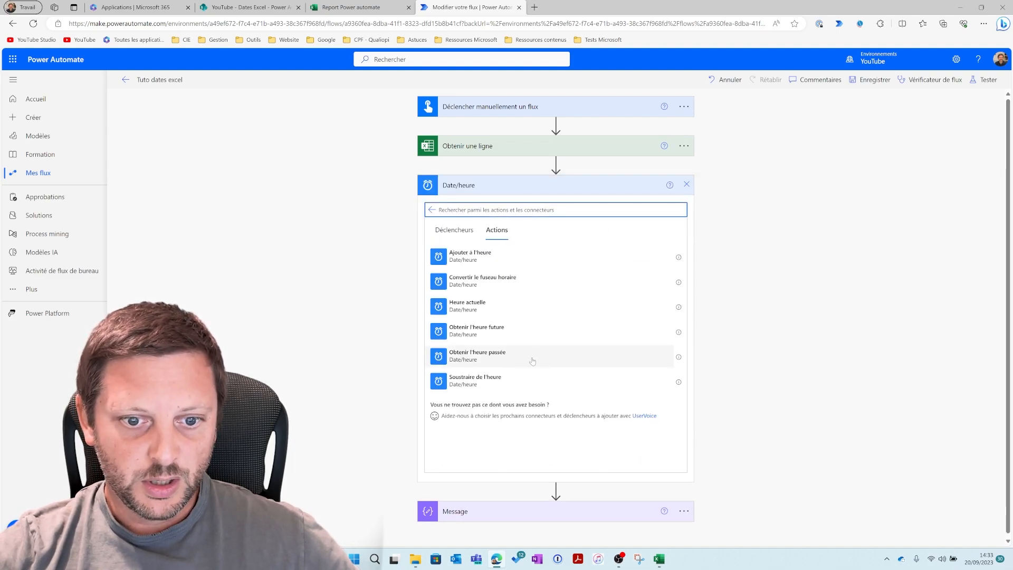
pyautogui.click(508, 289)
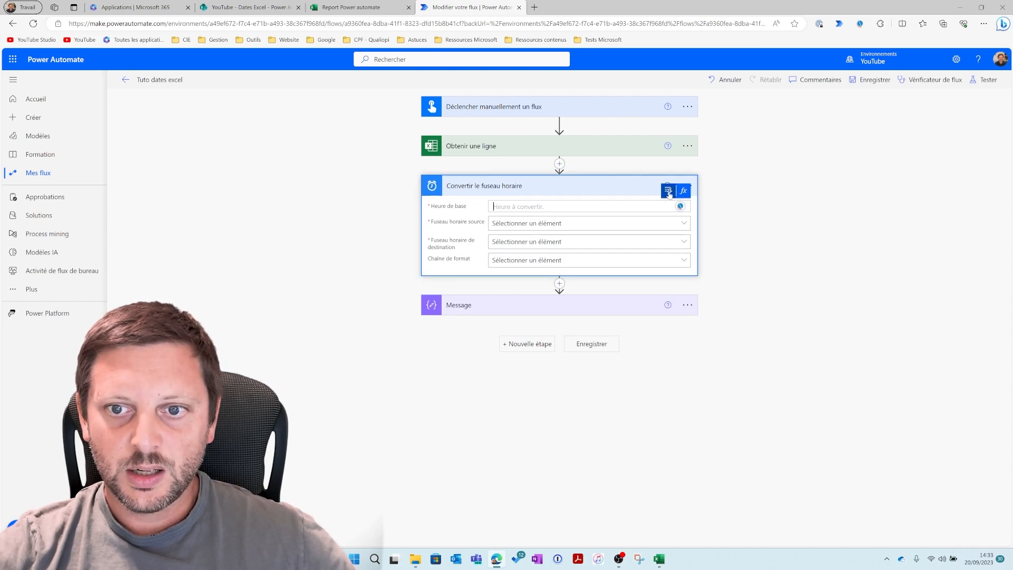
pyautogui.click(677, 206)
pyautogui.click(741, 327)
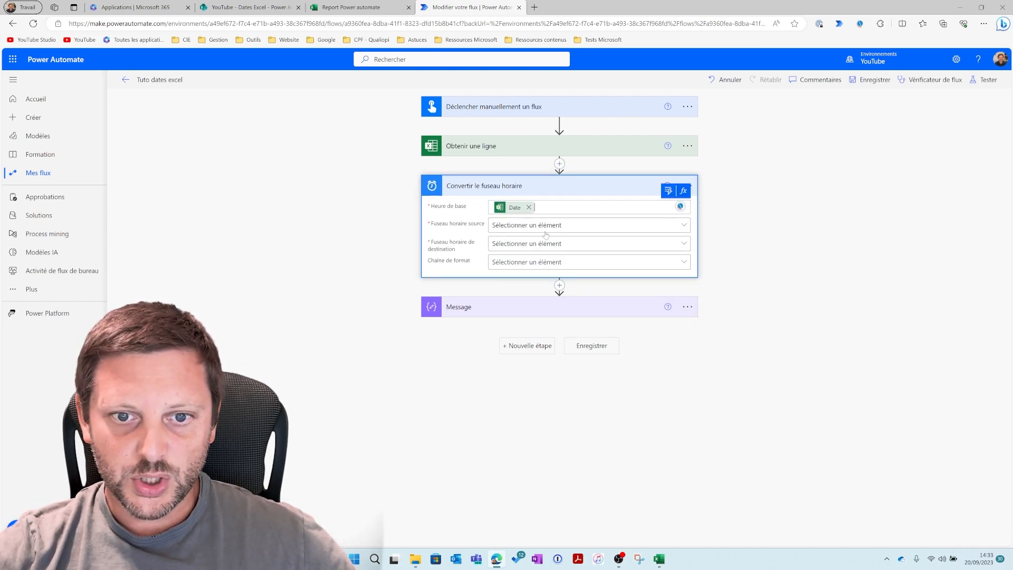
# Step: Set the Fuseau horaire source to (UTC+01:00) Bruxelles, Copenhague, Madrid, Paris
pyautogui.click(542, 228)
pyautogui.scroll(-4, 622, 364)
pyautogui.scroll(-5, 622, 363)
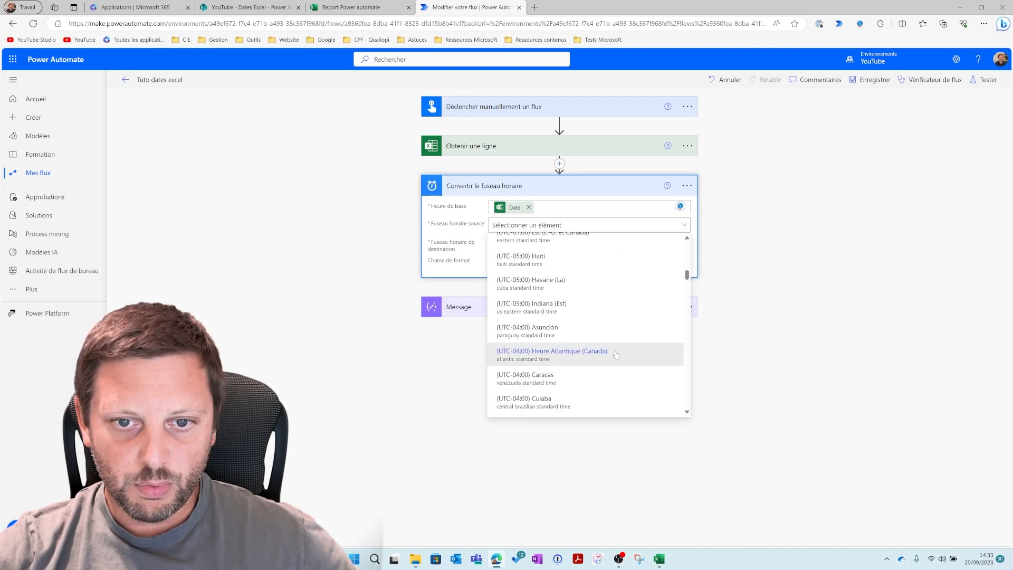
pyautogui.scroll(9, 616, 354)
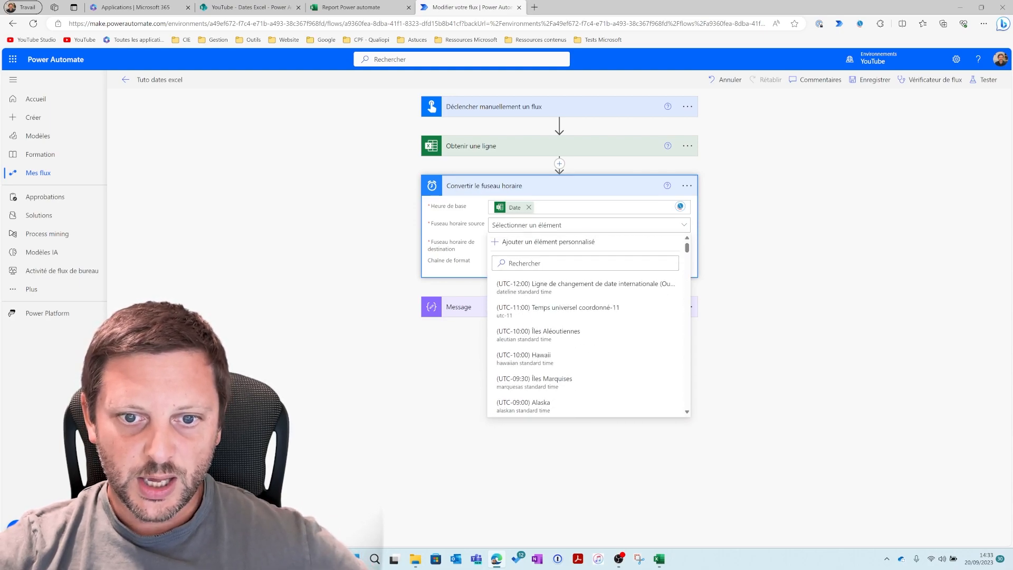
pyautogui.click(585, 264)
pyautogui.write('paris')
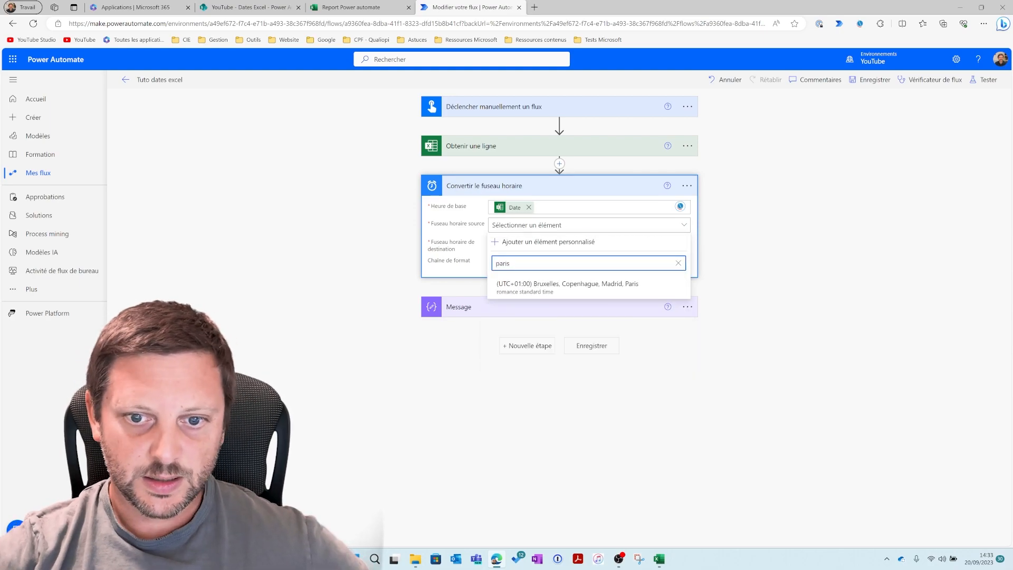
pyautogui.click(567, 285)
# Step: Set the Fuseau horaire de destination to (UTC+01:00) Bruxelles, Copenhague, Madrid, Paris and the Chaîne de format to Modèle de date courte [d]
pyautogui.click(533, 244)
pyautogui.click(542, 282)
pyautogui.write('paris')
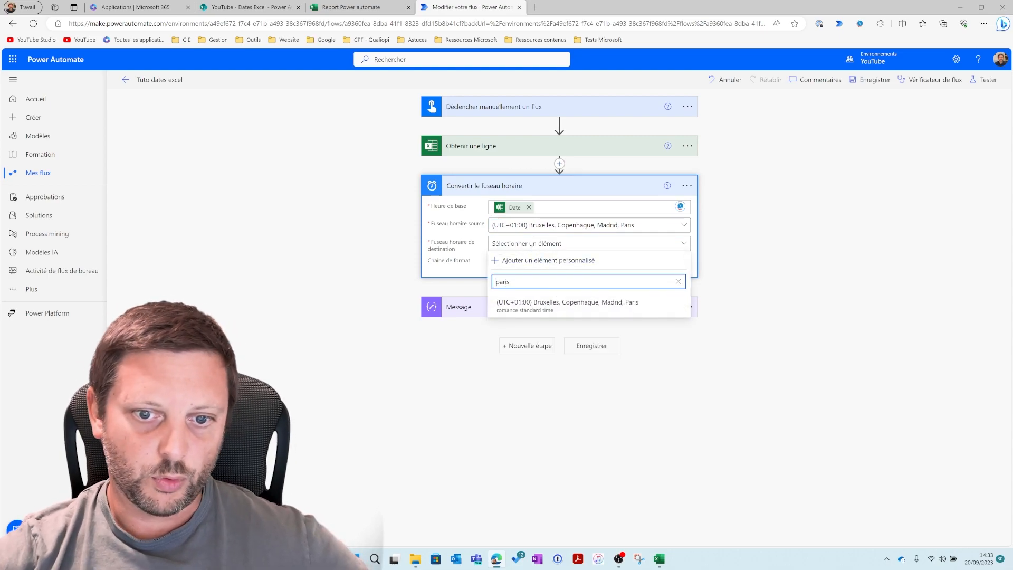
pyautogui.click(567, 304)
pyautogui.click(544, 263)
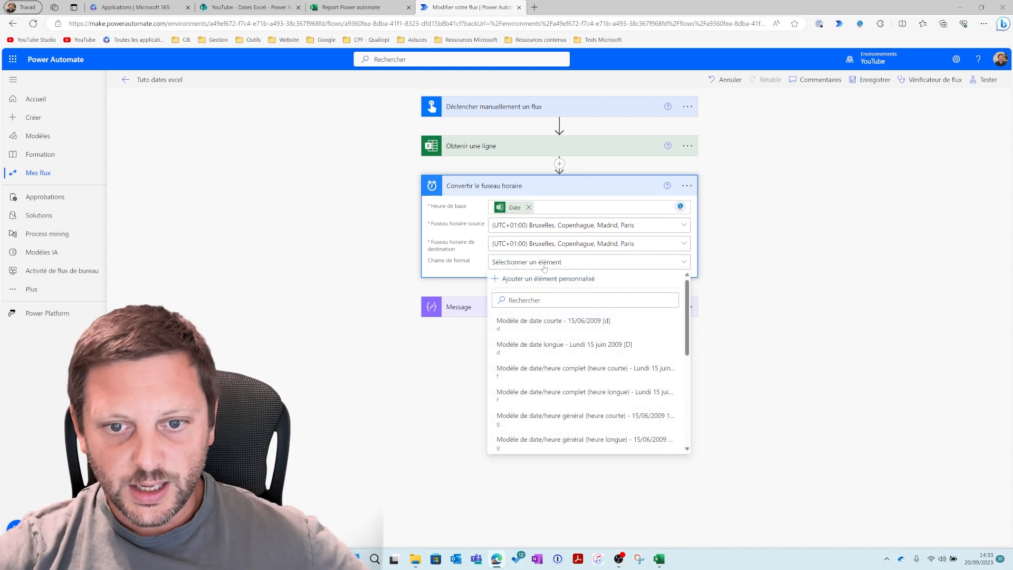
pyautogui.click(592, 321)
# Step: In the Message action's Entrées, remove the Corps value and replace the Excel Date with Heure convertie
pyautogui.click(526, 308)
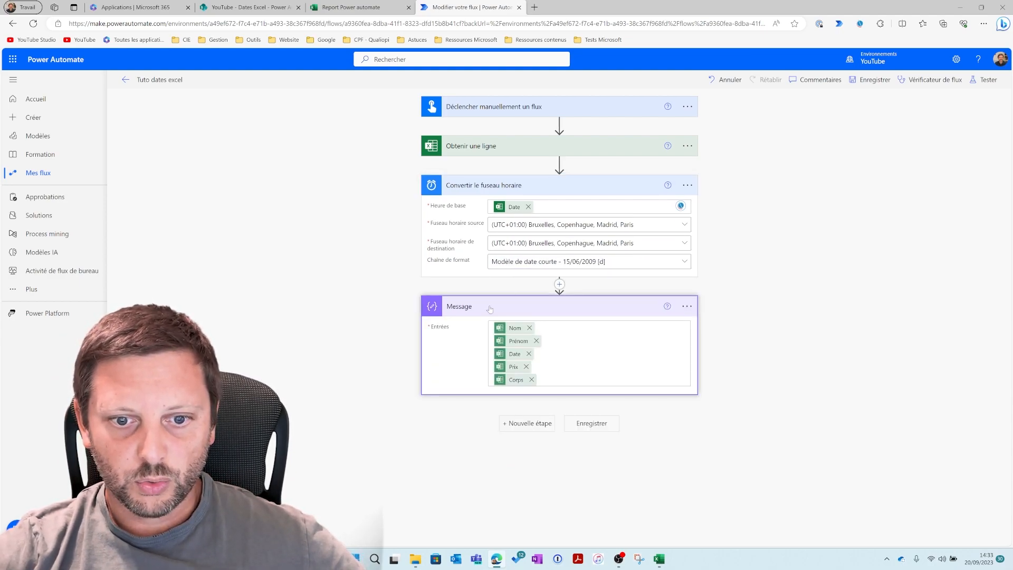
pyautogui.click(532, 380)
pyautogui.click(529, 353)
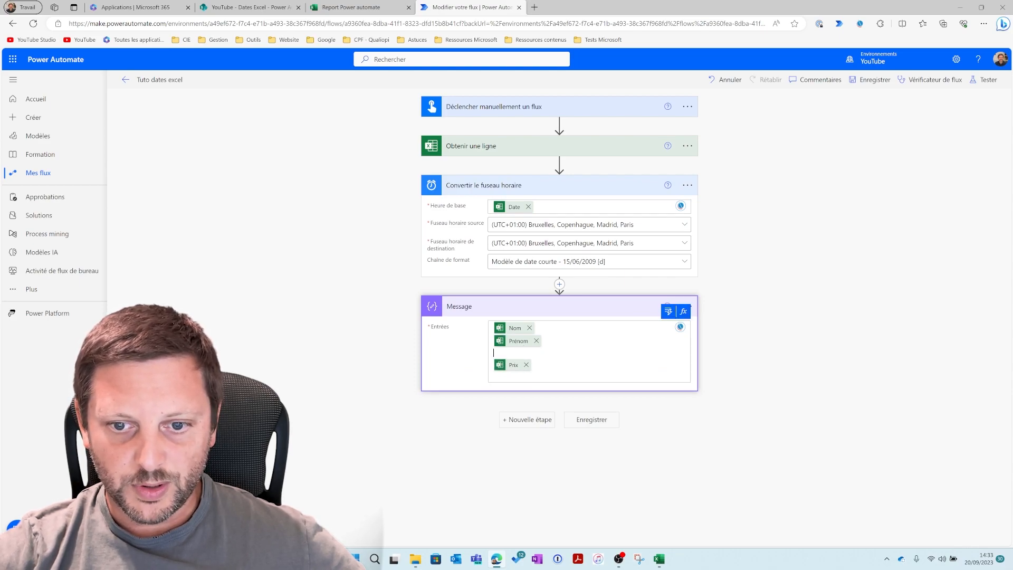
pyautogui.click(668, 311)
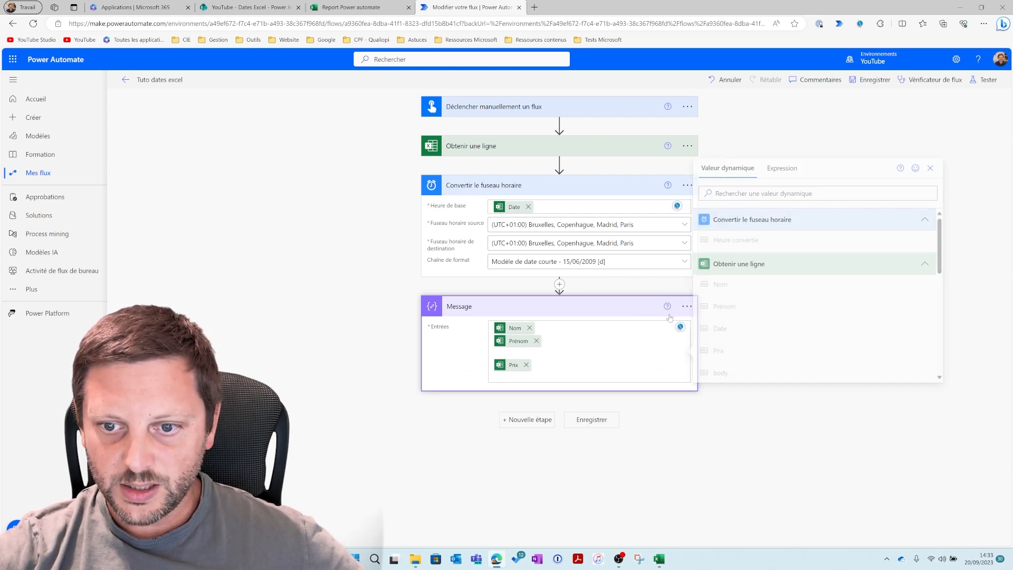
pyautogui.click(743, 245)
# Step: Save the flow with the time zone conversion and run it as a manual test
pyautogui.click(986, 80)
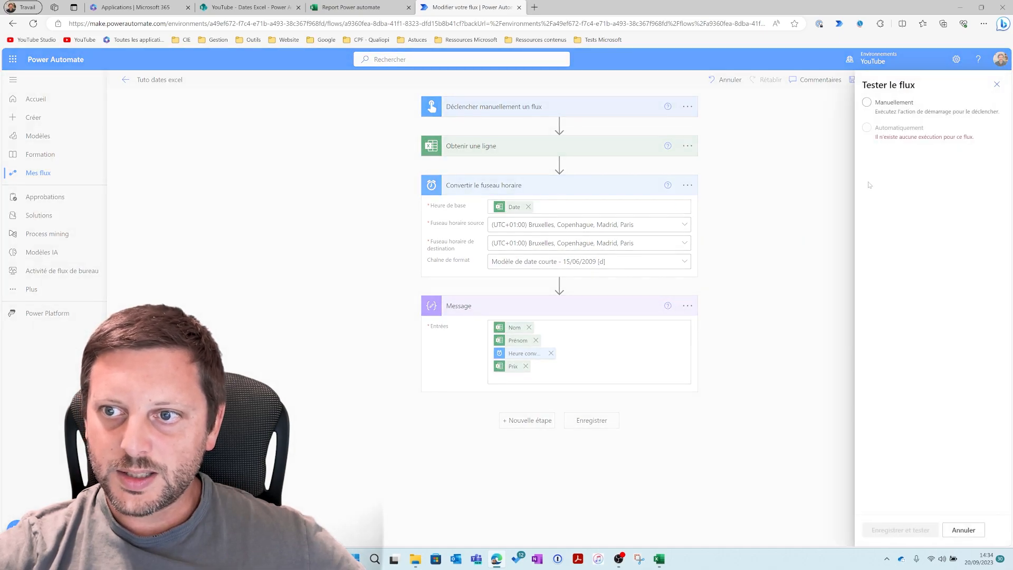
pyautogui.click(887, 530)
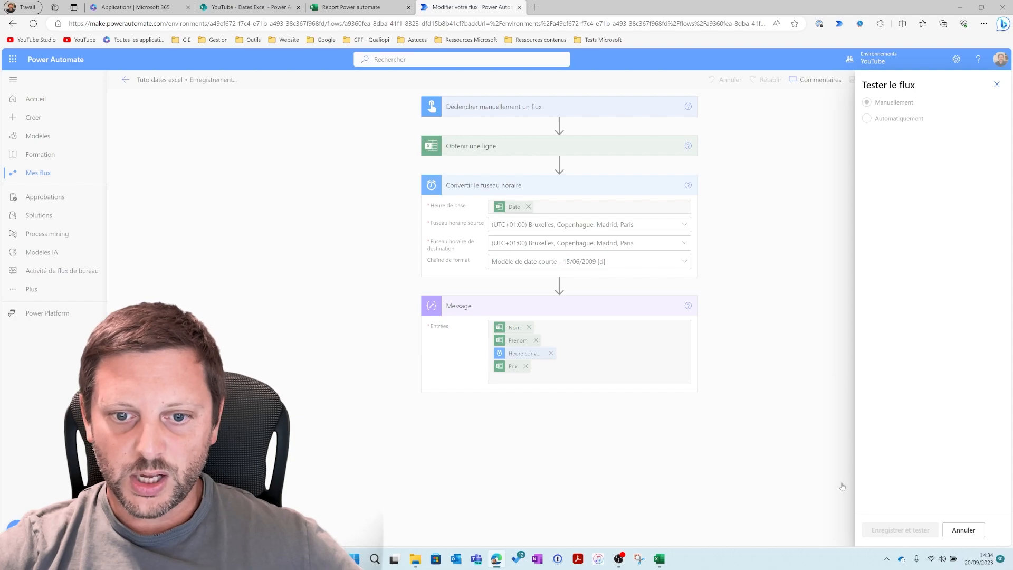
pyautogui.click(908, 531)
pyautogui.click(892, 530)
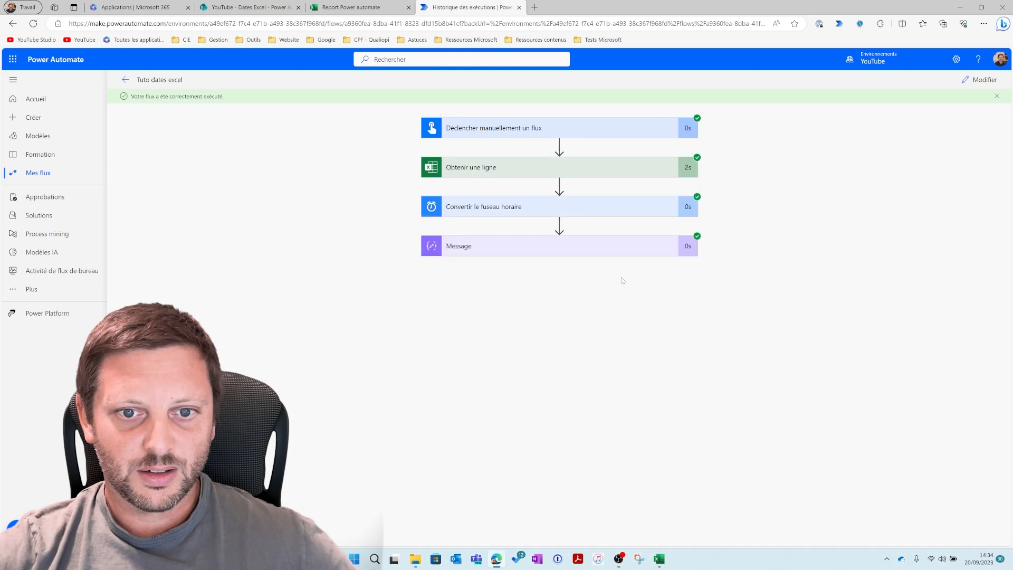
# Step: Examine the converted date in the results of "Convertir le fuseau horaire" and Message
pyautogui.click(508, 209)
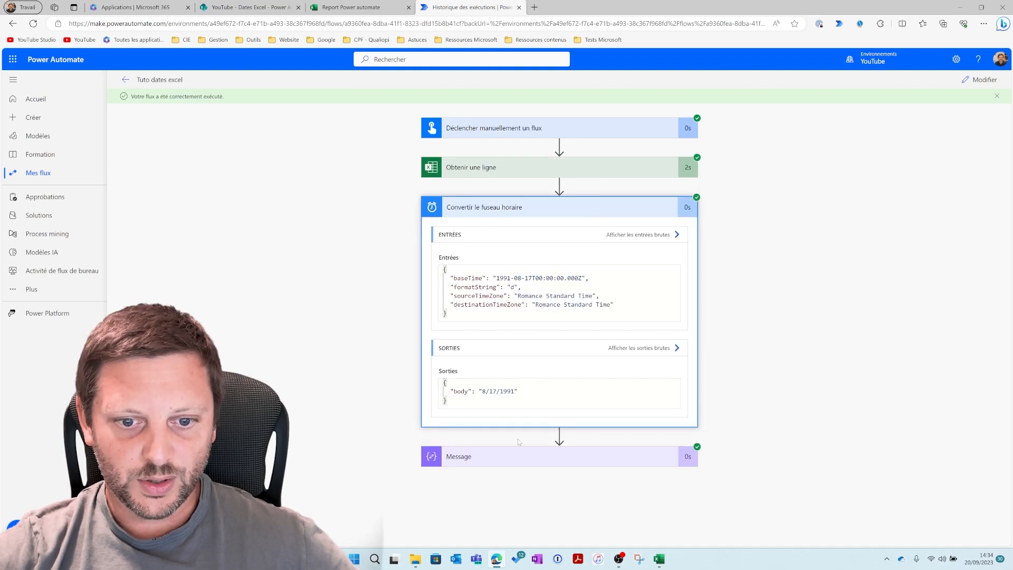
pyautogui.click(515, 457)
pyautogui.scroll(-3, 508, 453)
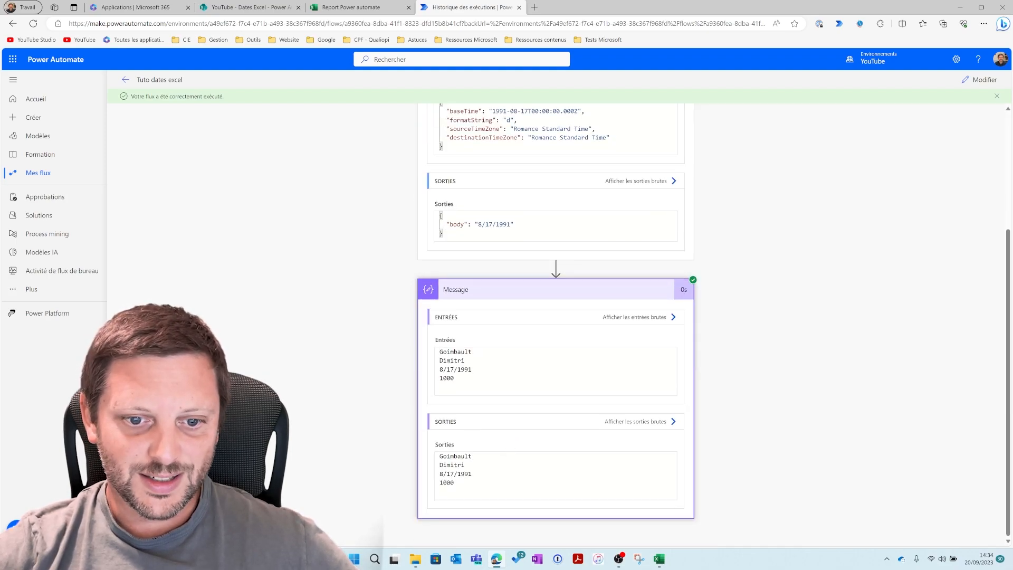
pyautogui.moveTo(472, 369); pyautogui.dragTo(440, 370)
# Step: Edit the flow and set the Chaîne de format of "Convertir le fuseau horaire" to the custom value dd/mm/aaaa
pyautogui.click(970, 80)
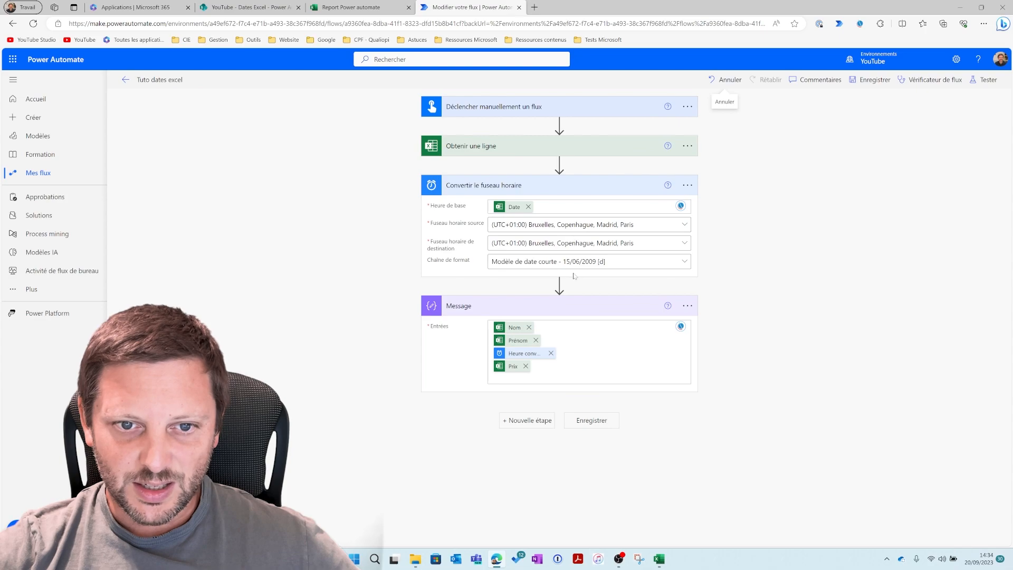
pyautogui.click(688, 264)
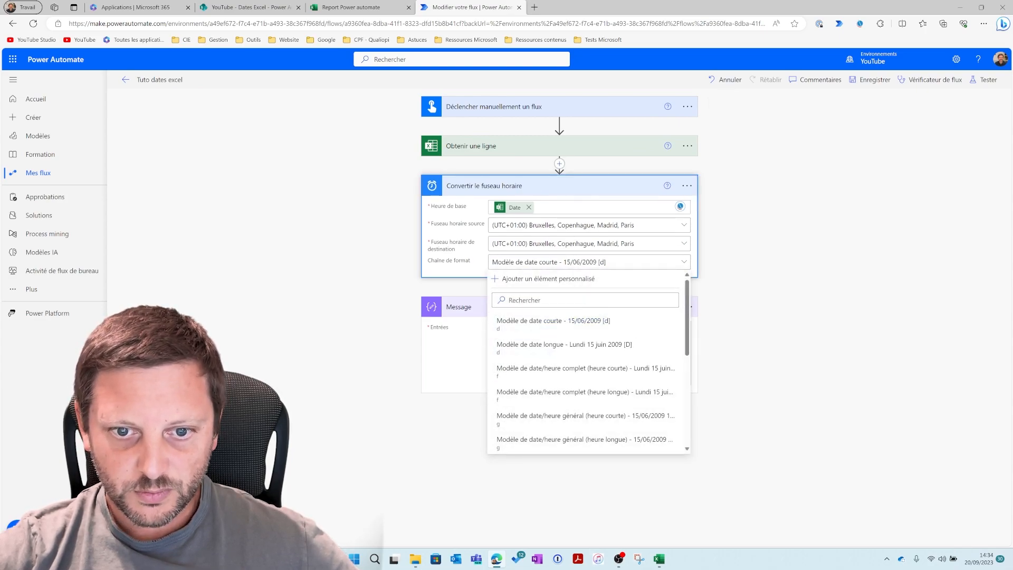
pyautogui.click(519, 279)
pyautogui.write('dd/mm/aaaa')
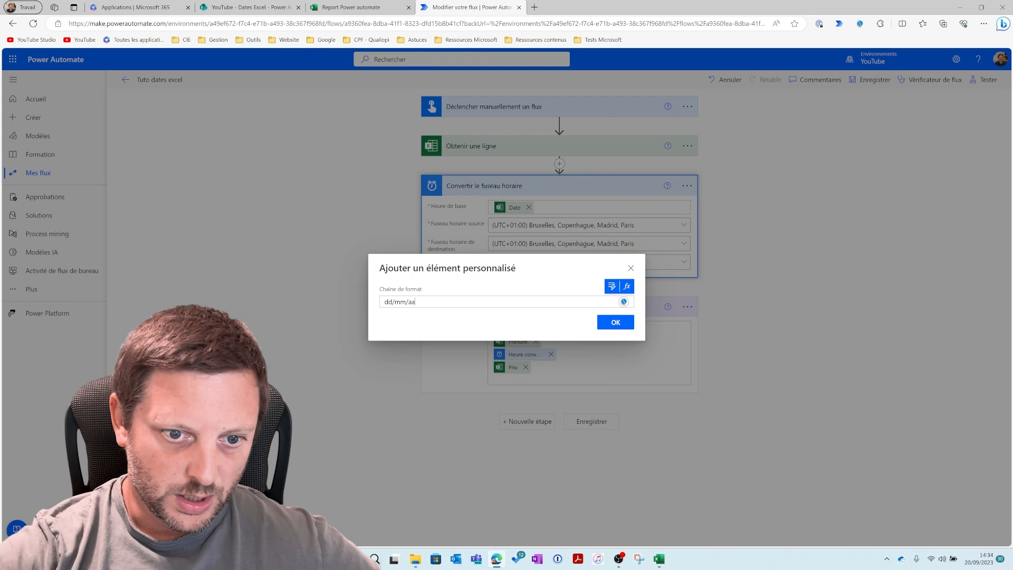
pyautogui.click(615, 326)
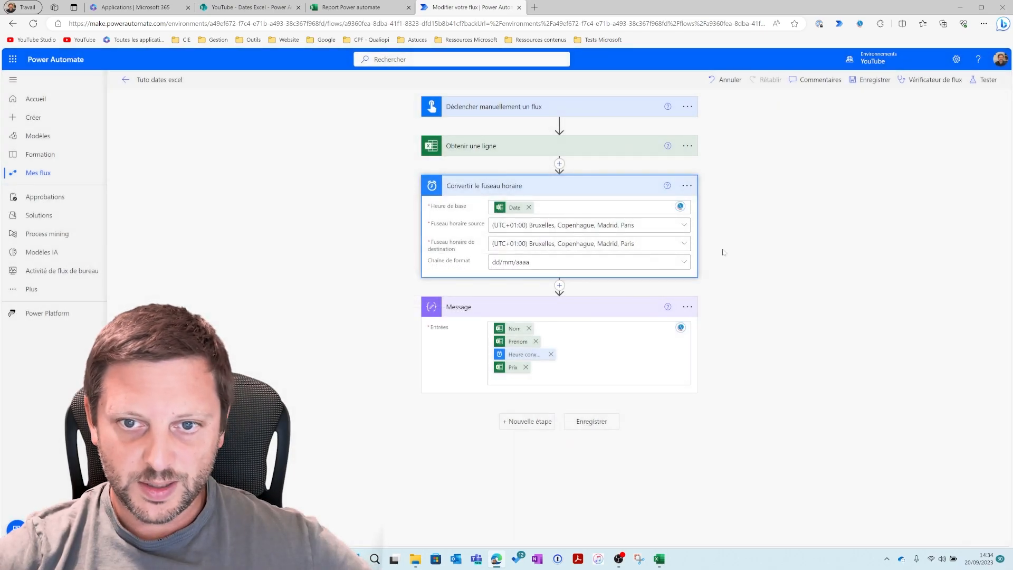
# Step: Save and manually test the flow with the dd/mm/aaaa format, and check the date in the Message action's Sorties
pyautogui.click(985, 80)
pyautogui.click(910, 128)
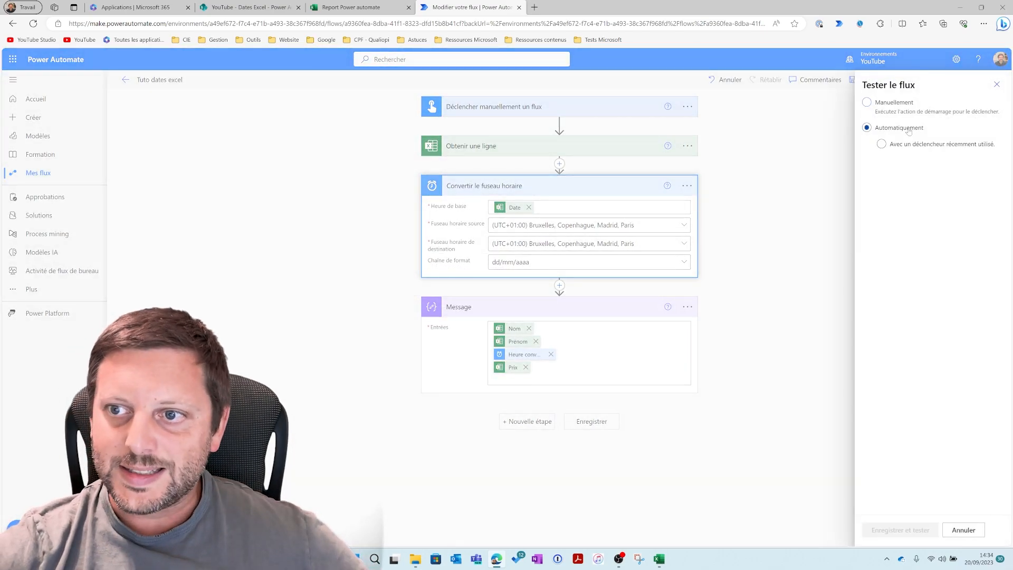
pyautogui.click(902, 145)
pyautogui.click(893, 103)
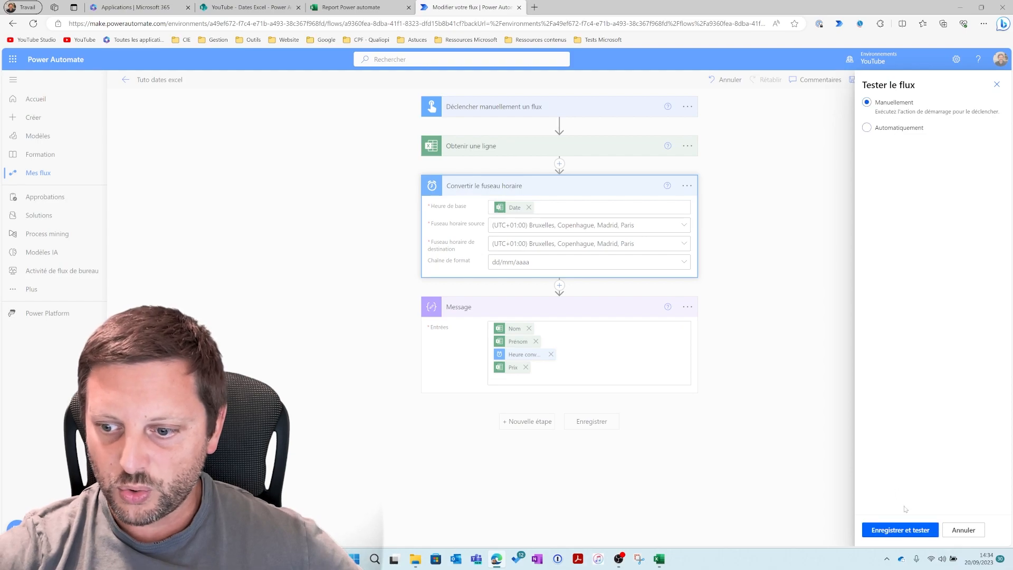
pyautogui.click(901, 529)
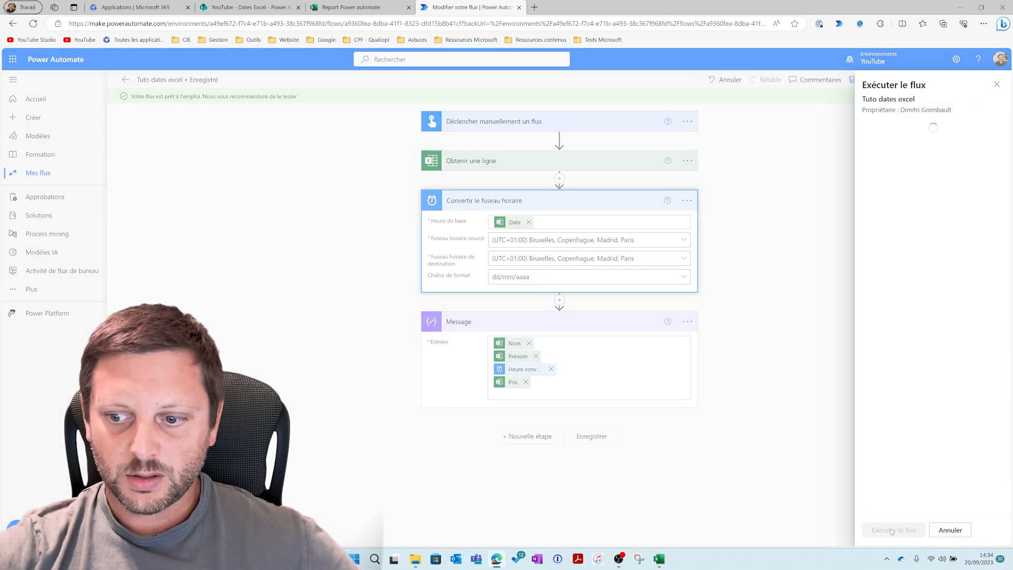
pyautogui.click(891, 531)
pyautogui.click(881, 529)
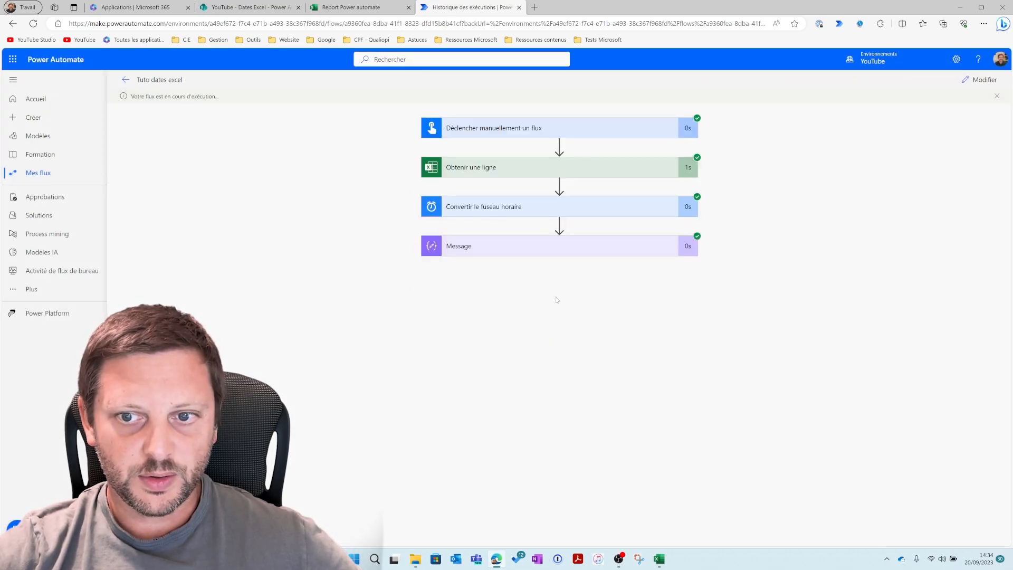
pyautogui.click(499, 249)
pyautogui.doubleClick(479, 430)
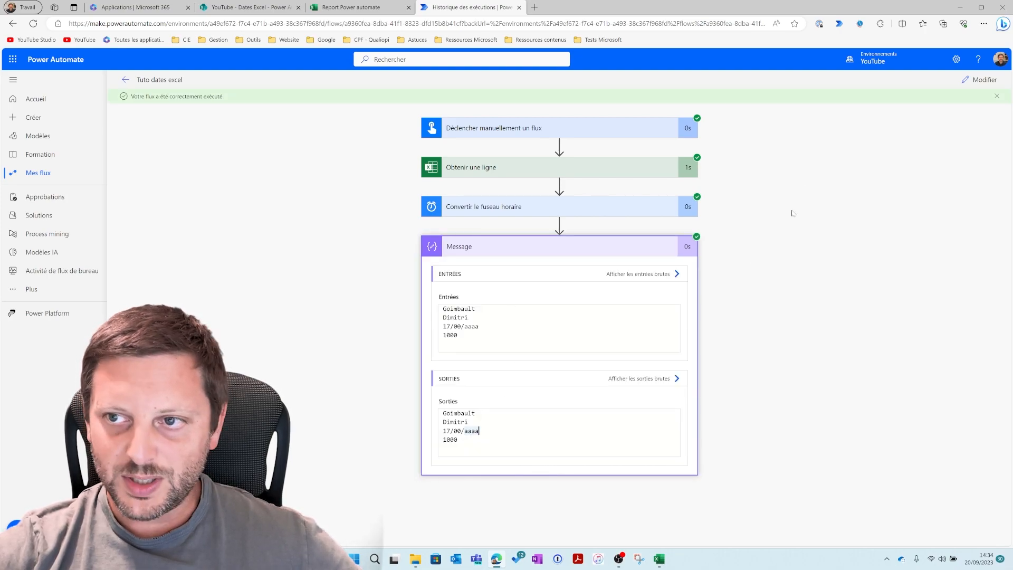
# Step: Edit the flow and change the custom Chaîne de format of "Convertir le fuseau horaire" to dd/MM/yyyy
pyautogui.click(980, 80)
pyautogui.click(511, 263)
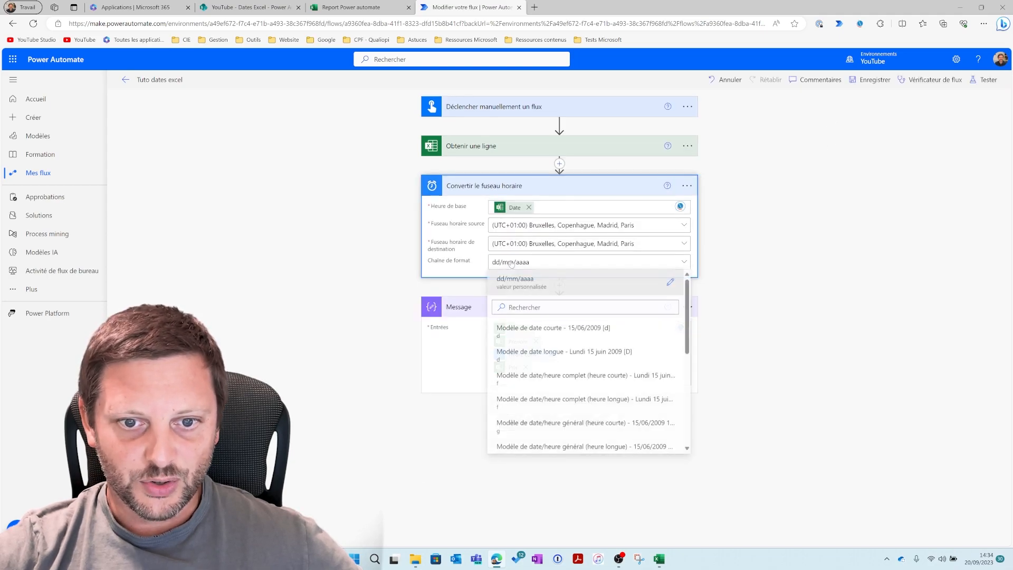
pyautogui.click(670, 283)
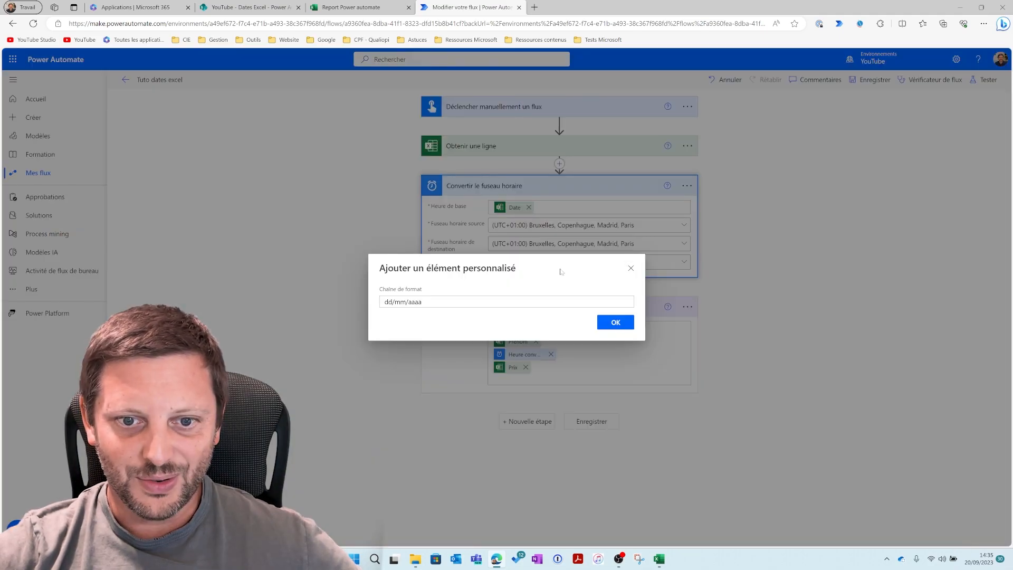
pyautogui.click(478, 304)
pyautogui.press('Left')
pyautogui.press('Left')
pyautogui.press('Left')
pyautogui.press('Left')
pyautogui.press('Left')
pyautogui.press('BackSpace')
pyautogui.press('BackSpace')
pyautogui.write('MM')
pyautogui.press('BackSpace')
pyautogui.press('BackSpace')
pyautogui.press('BackSpace')
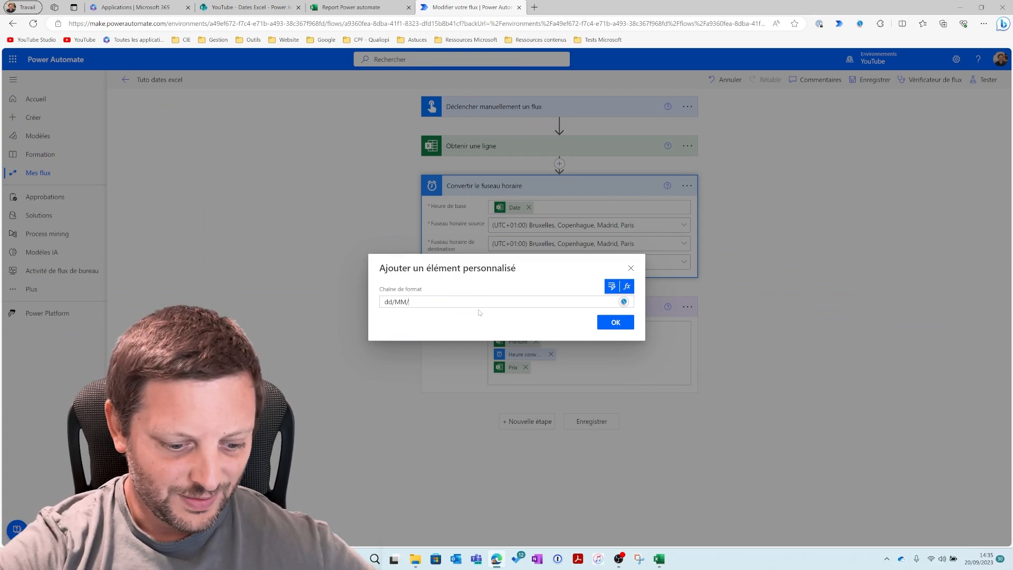
pyautogui.write('yyyy')
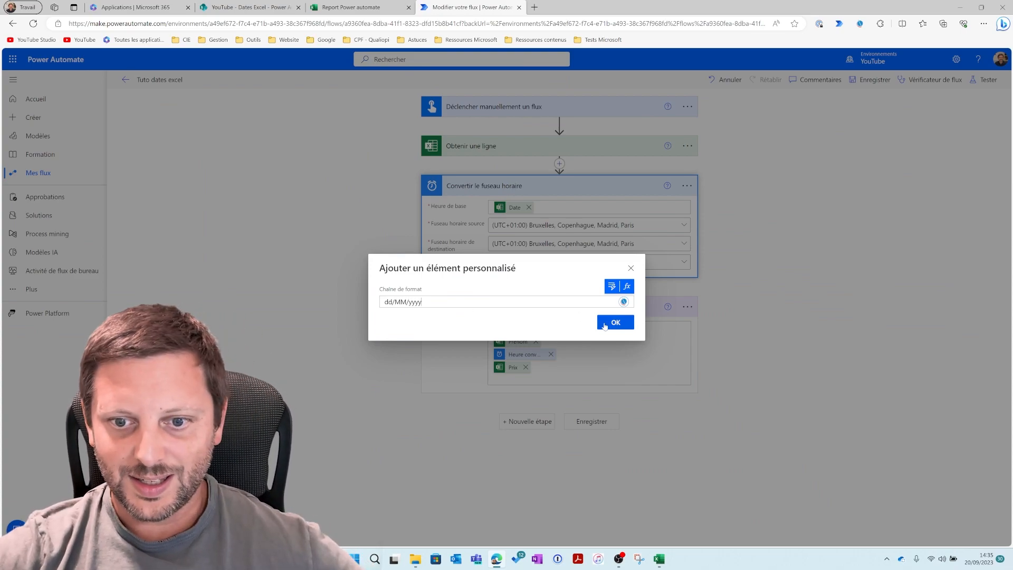
pyautogui.click(600, 323)
# Step: Save and manually test the flow with the dd/MM/yyyy format, and check the date in the Message action's Sorties
pyautogui.click(986, 81)
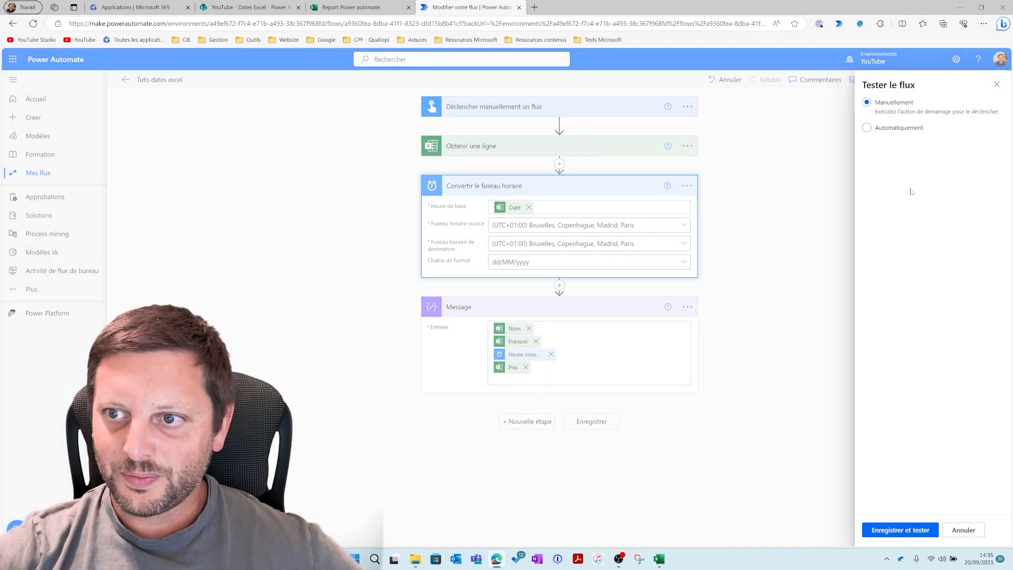
pyautogui.click(891, 132)
pyautogui.click(880, 108)
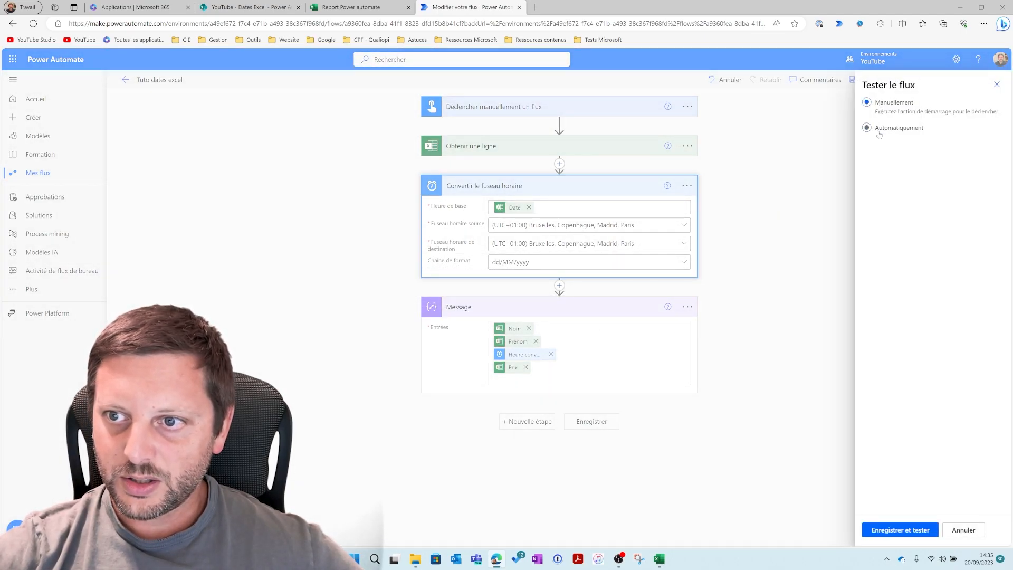
pyautogui.click(917, 528)
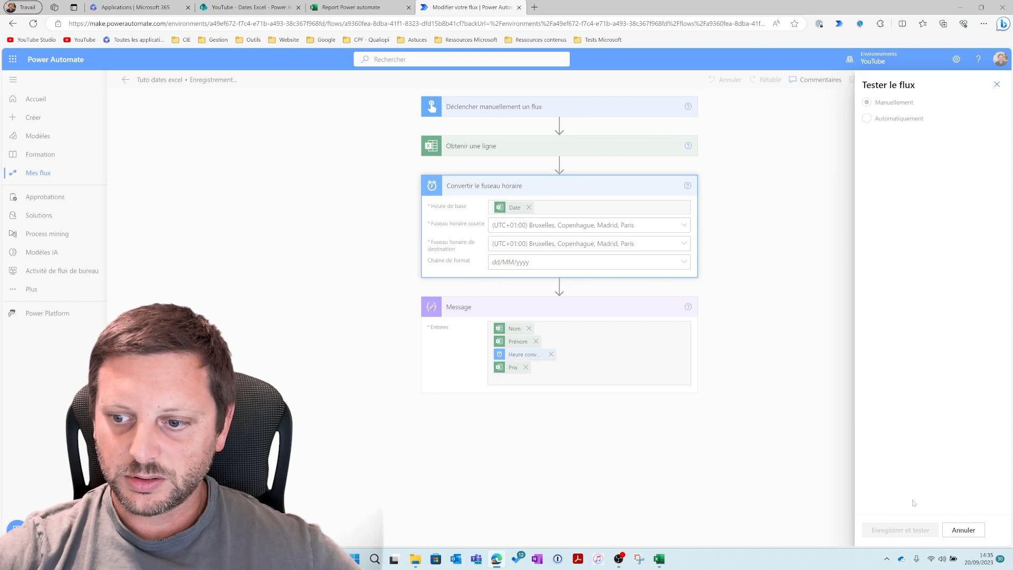
pyautogui.click(897, 530)
pyautogui.click(897, 530)
pyautogui.click(534, 250)
pyautogui.moveTo(479, 431); pyautogui.dragTo(440, 435)
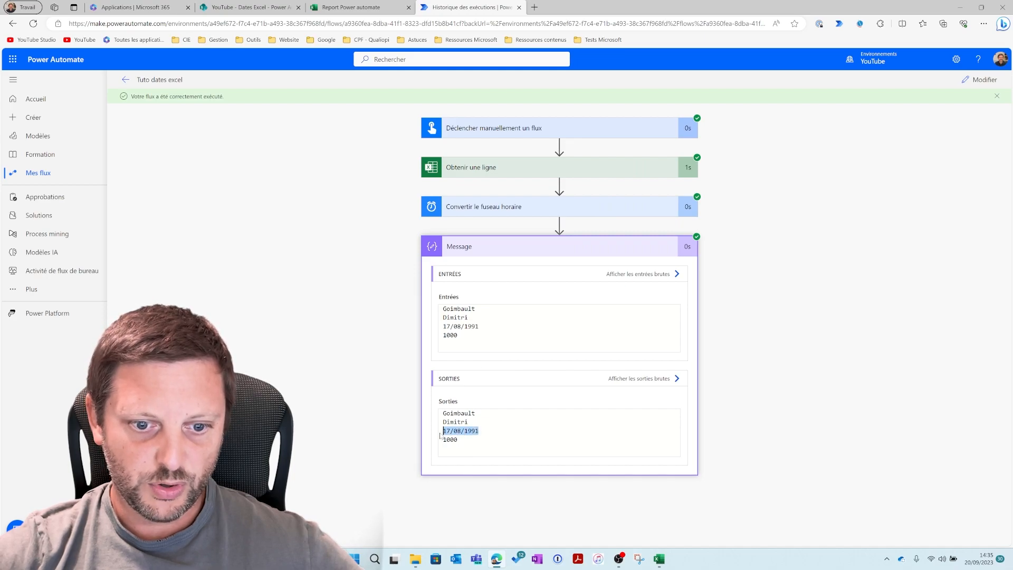
pyautogui.click(773, 238)
pyautogui.click(623, 253)
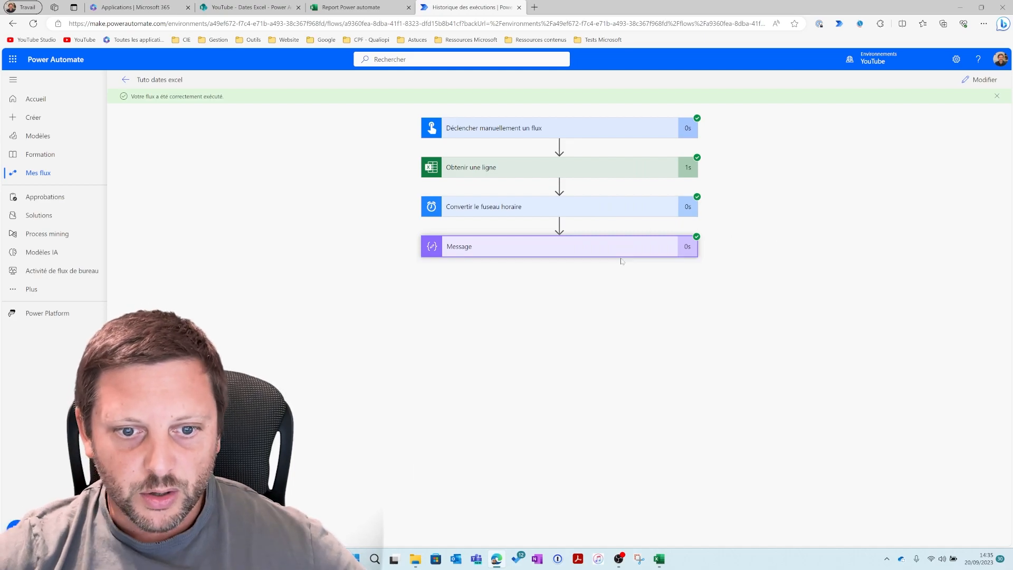
pyautogui.click(602, 246)
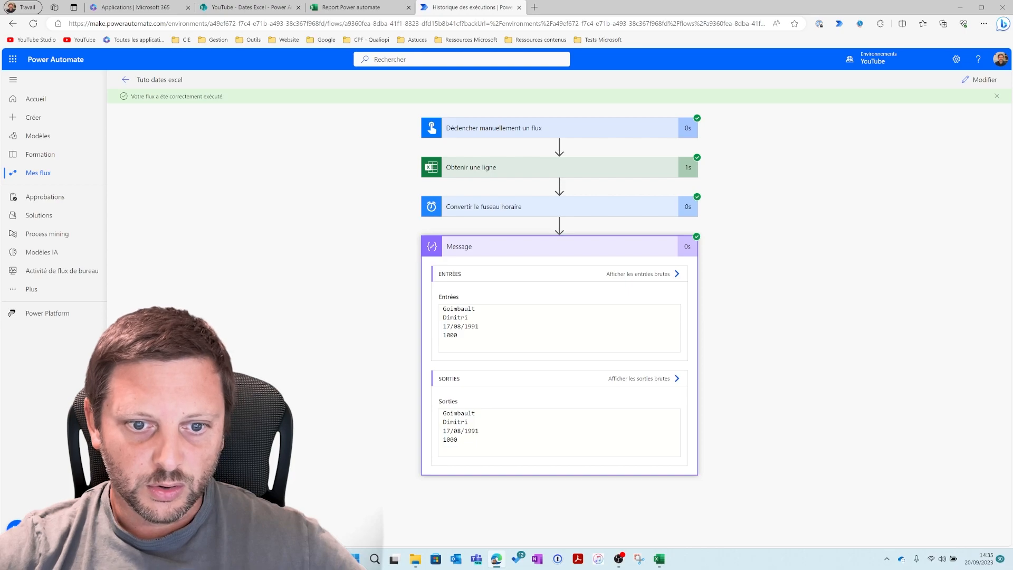
# Step: Edit the flow and add the Office 365 Outlook action "Envoyer un e-mail (V2)" after the Message action
pyautogui.click(980, 80)
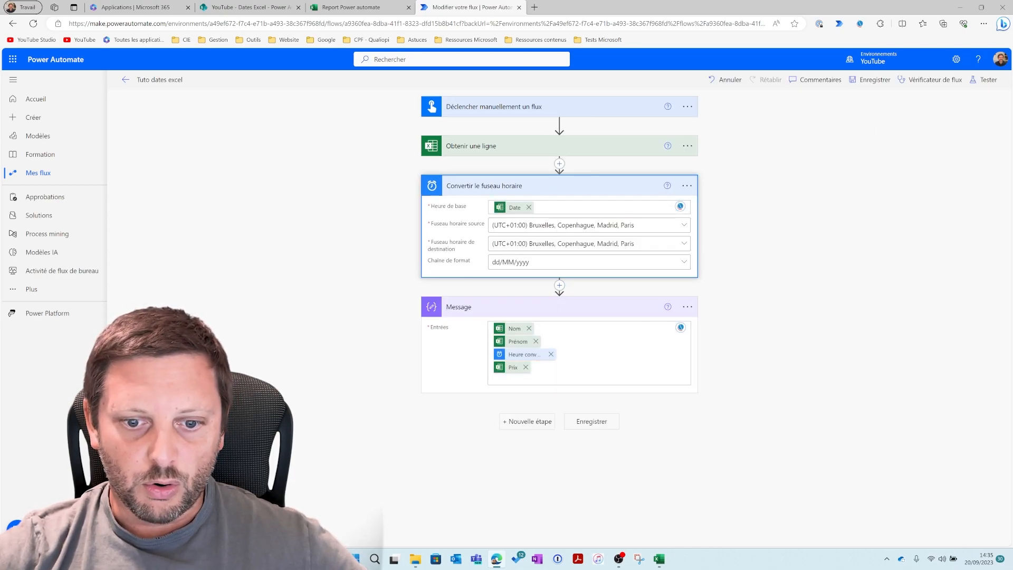
pyautogui.click(530, 421)
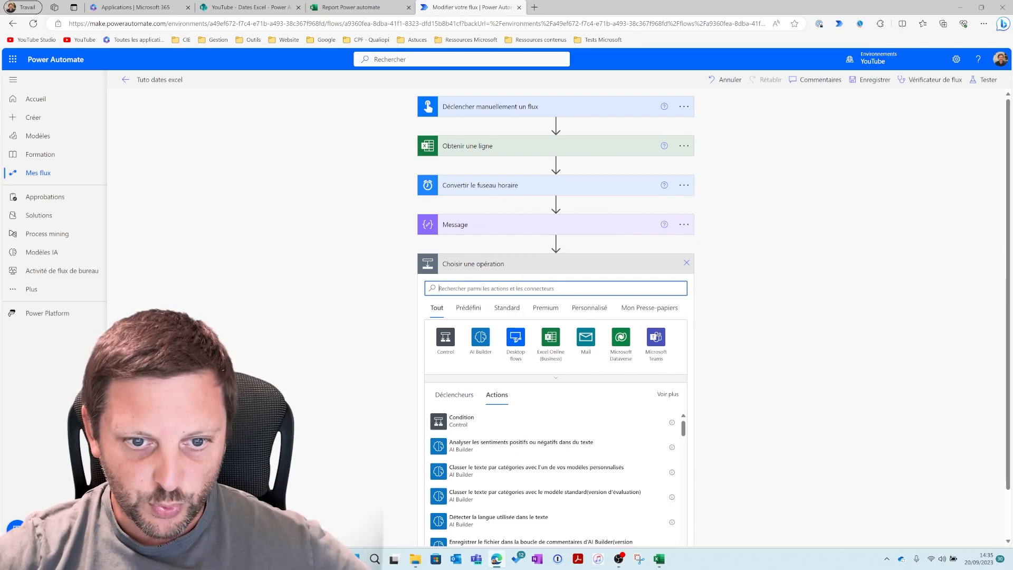
pyautogui.write('outlook')
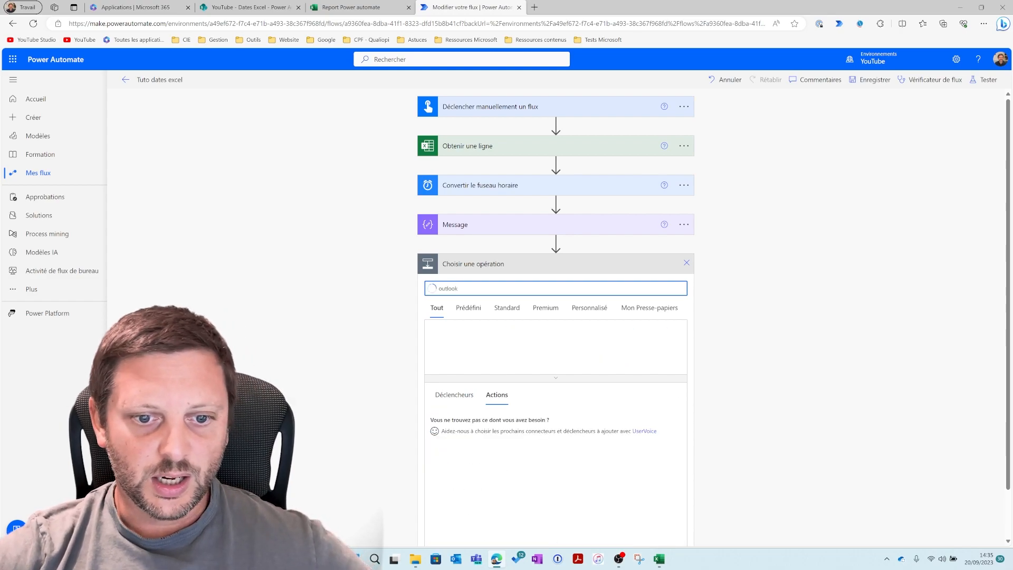
pyautogui.click(445, 342)
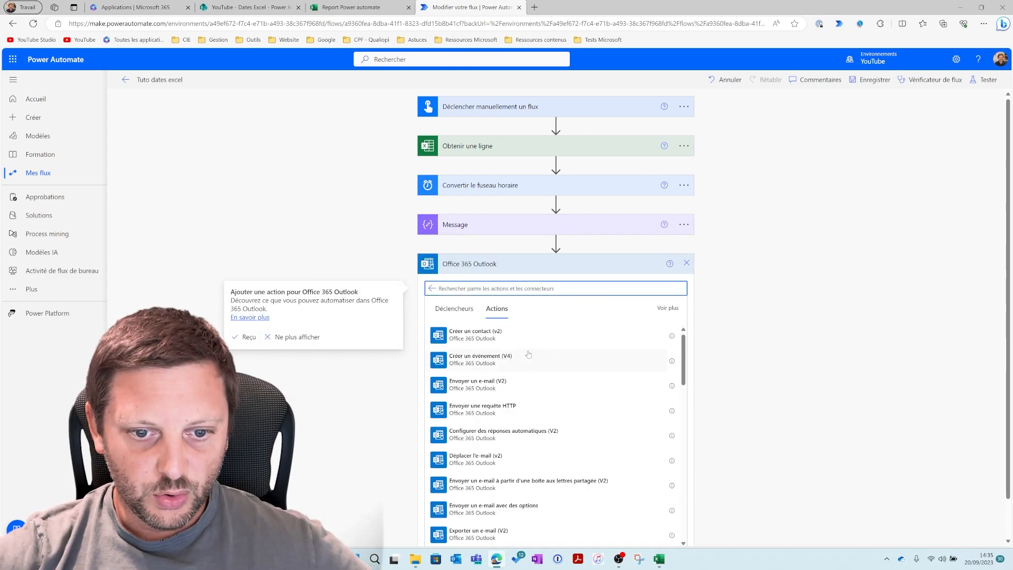
pyautogui.click(523, 381)
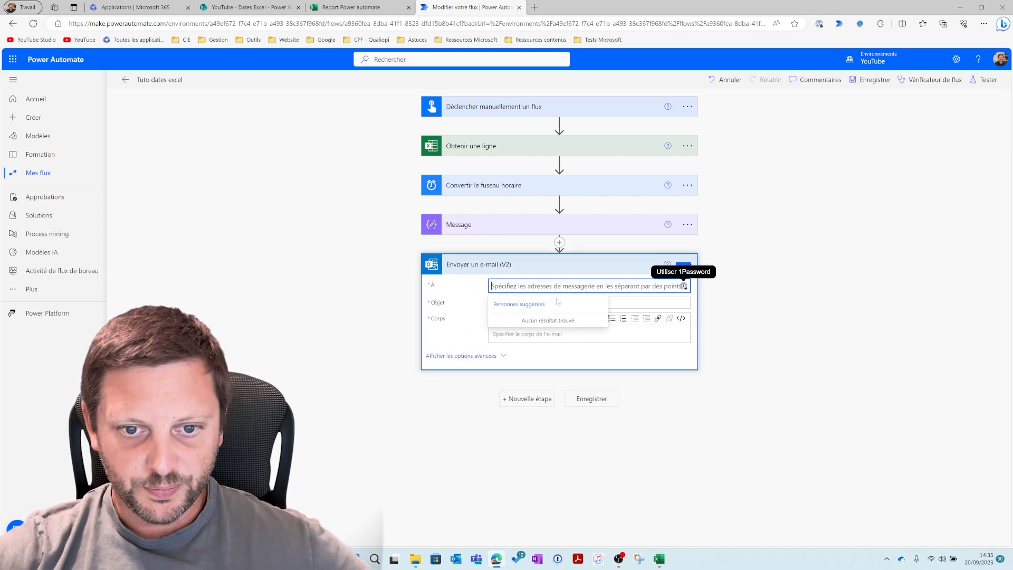
# Step: Set the e-mail's recipient to the flow owner's suggested contact and enter "Tets Youtube" as its Objet
pyautogui.write('di')
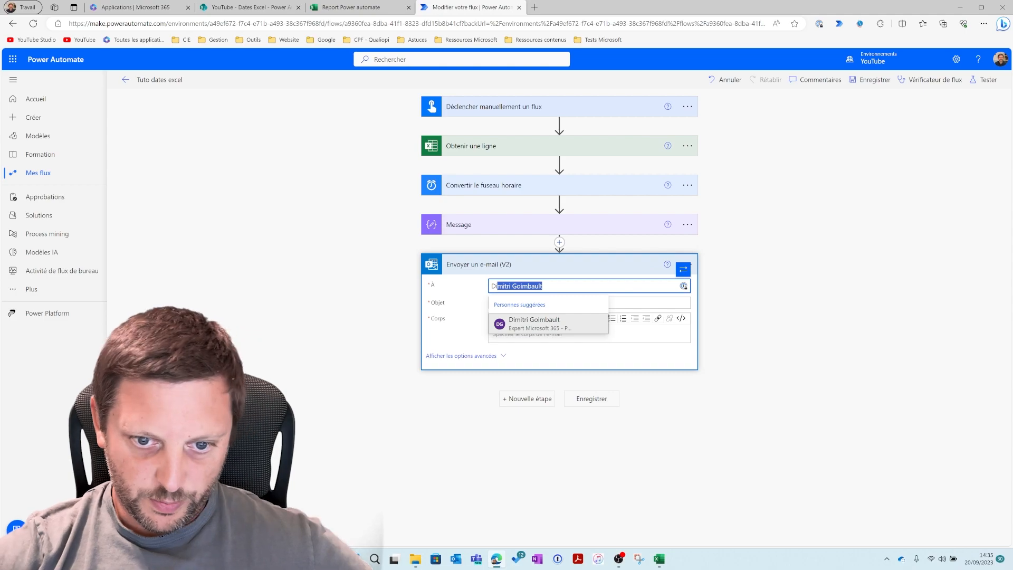
pyautogui.click(543, 323)
pyautogui.click(538, 304)
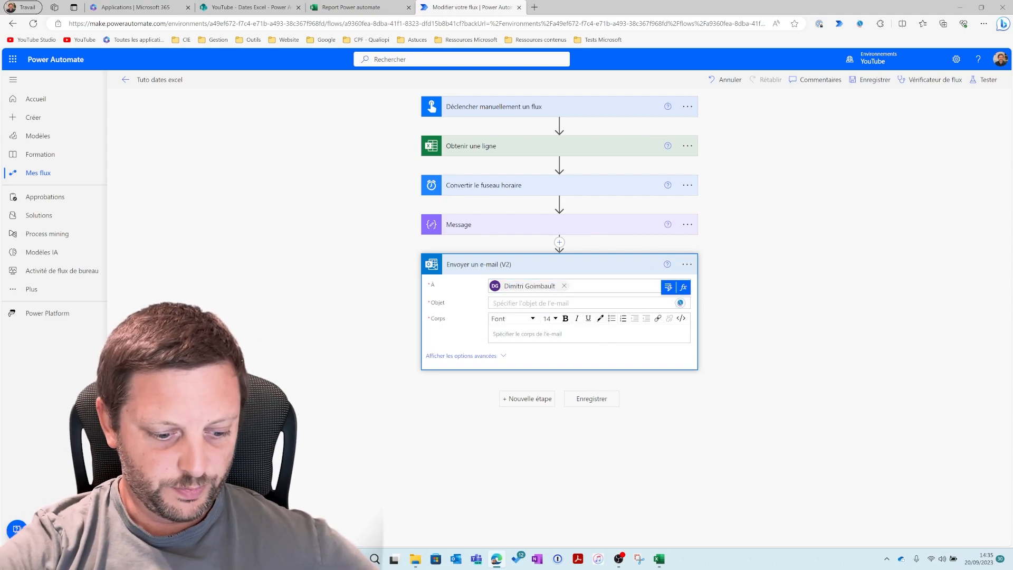
pyautogui.write('Tets Youtube')
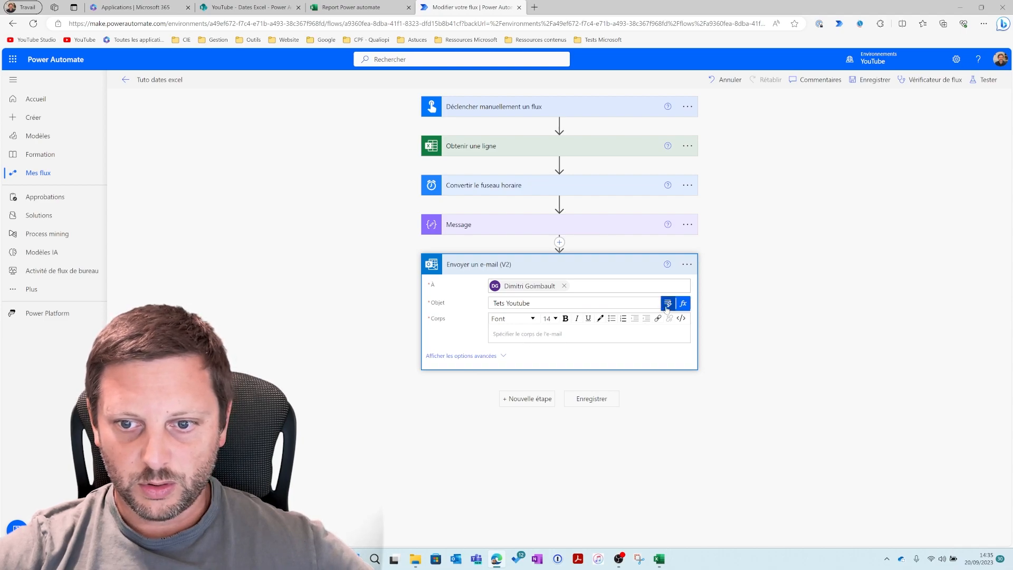
# Step: Write "Voici le nom prénom de l'enrgistement :" in the e-mail's Corps, followed by the dynamic values Nom and Prénom
pyautogui.click(668, 303)
pyautogui.scroll(-1, 765, 235)
pyautogui.click(607, 334)
pyautogui.write('Voici le nom')
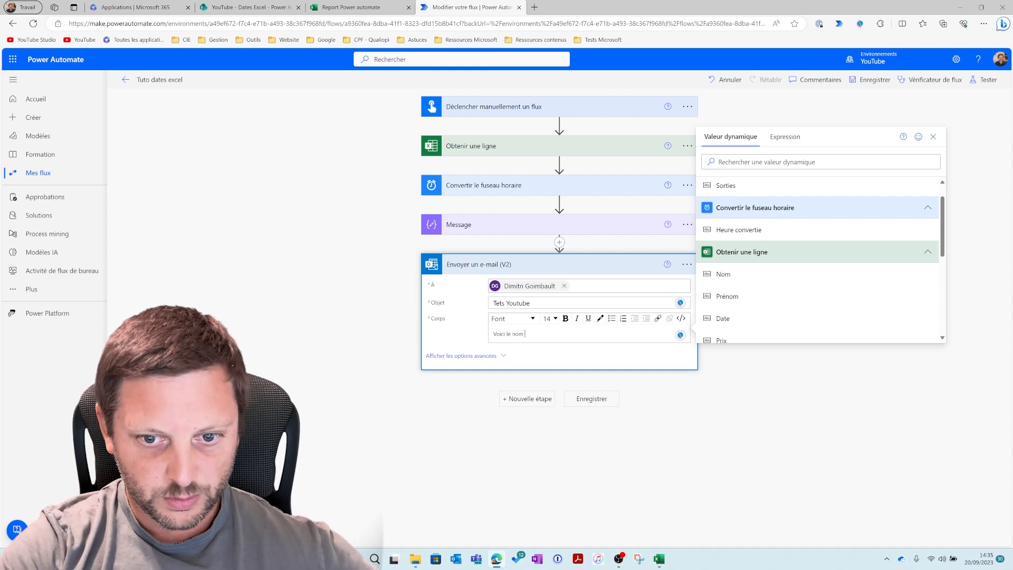
pyautogui.write(' prénom de l')
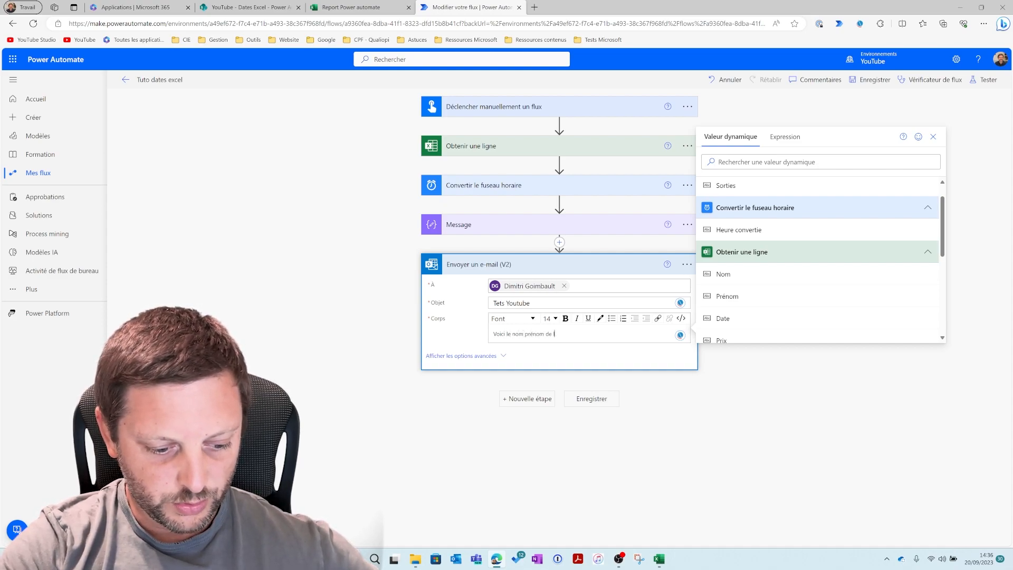
pyautogui.write("'engristement :")
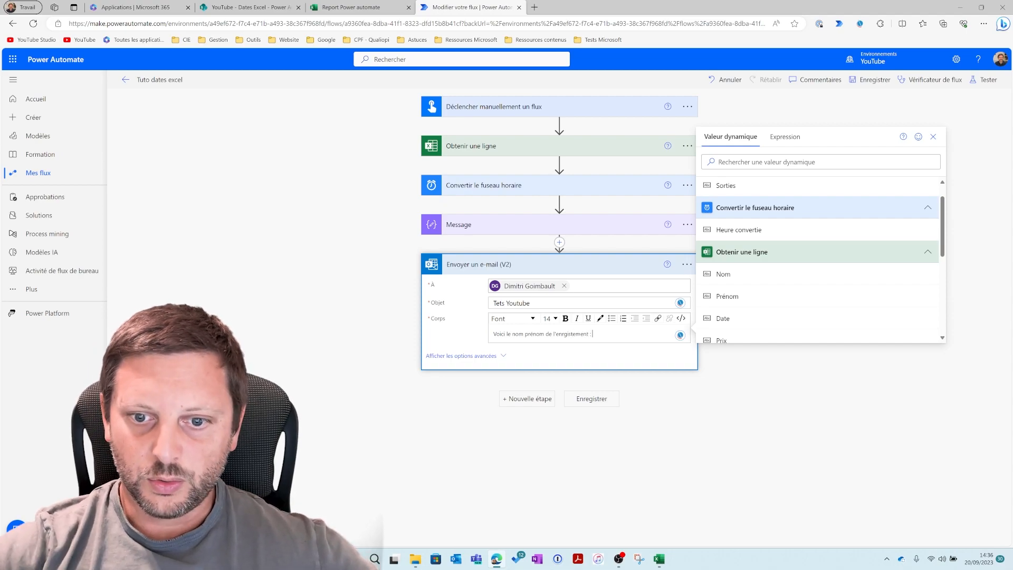
pyautogui.write('nt :')
pyautogui.click(723, 274)
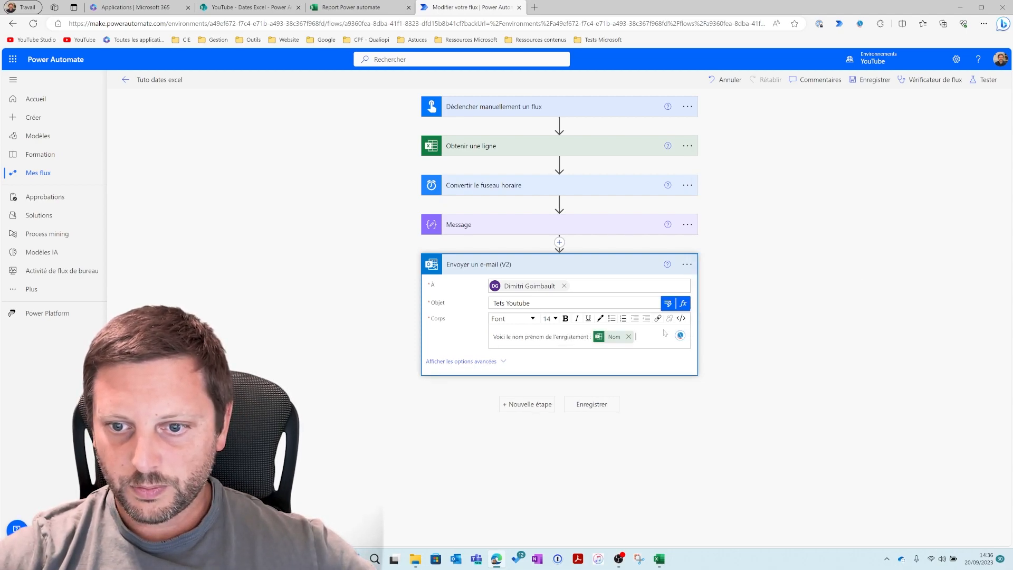
pyautogui.click(667, 307)
pyautogui.click(737, 328)
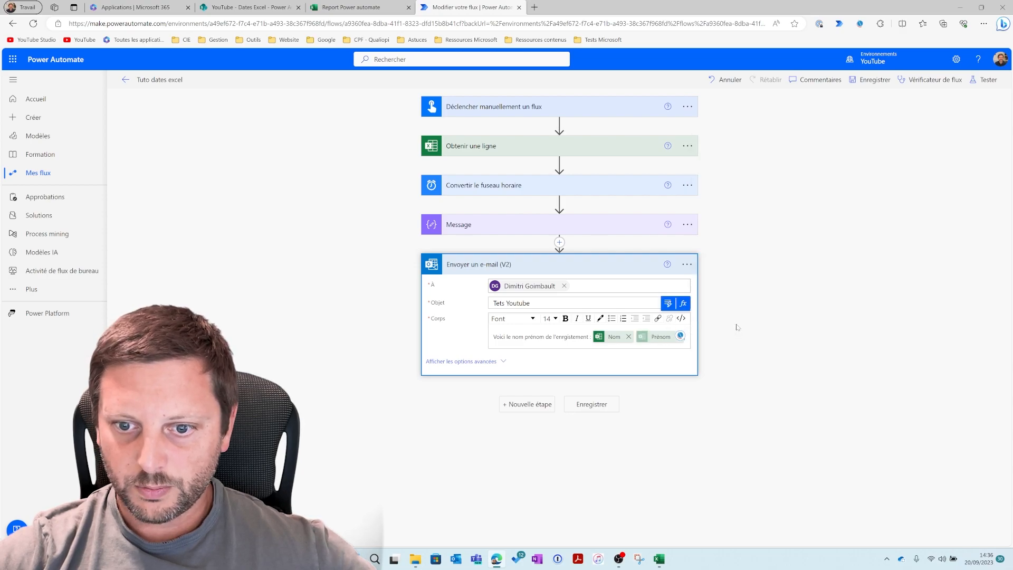
# Step: Add a second line to the Corps reading "Le datas:" with the dynamic value Heure convertie, "et", and the dynamic value Prix
pyautogui.press('Return')
pyautogui.write('Le datas')
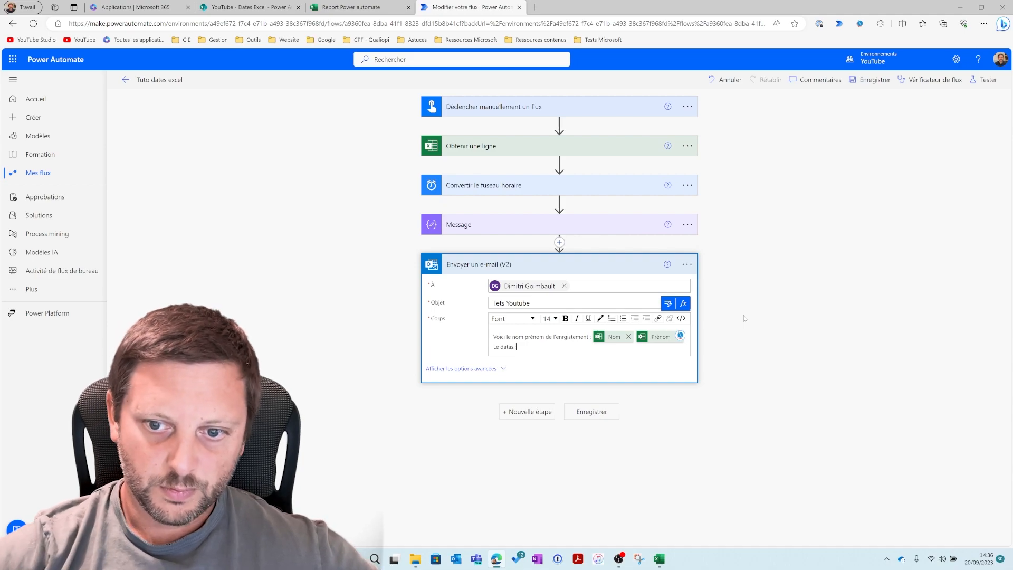
pyautogui.write(':')
pyautogui.click(668, 302)
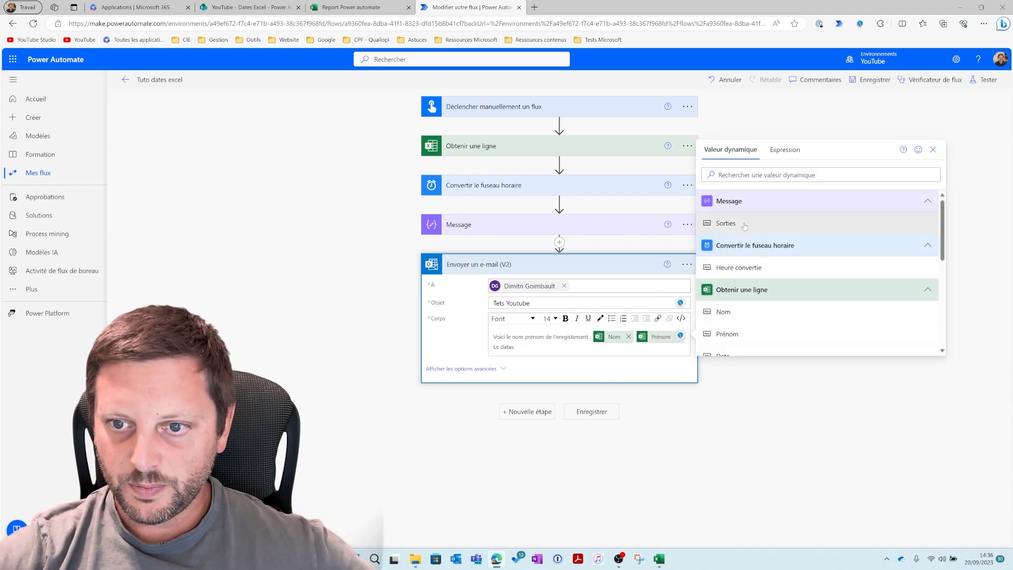
pyautogui.click(739, 269)
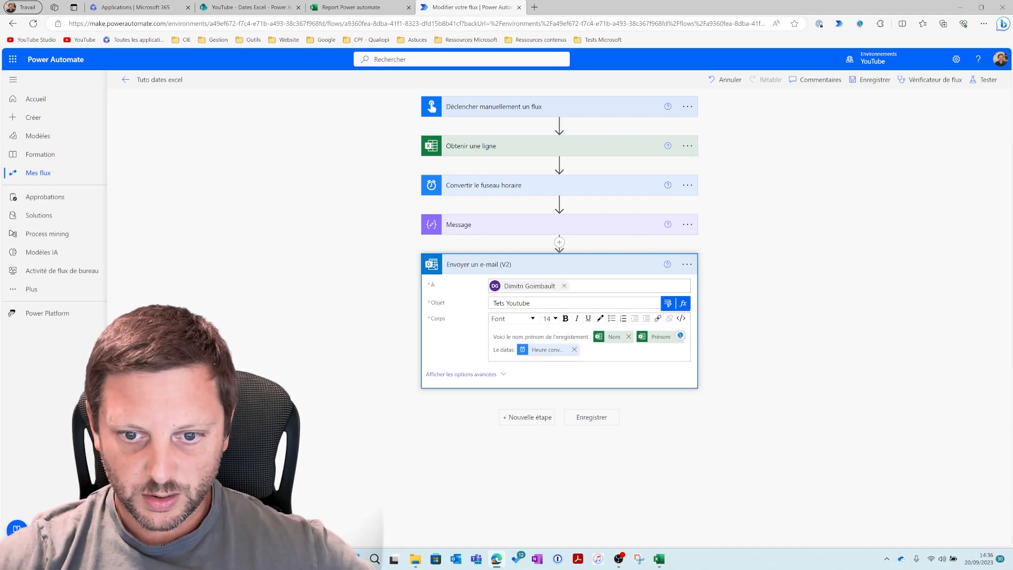
pyautogui.write('et')
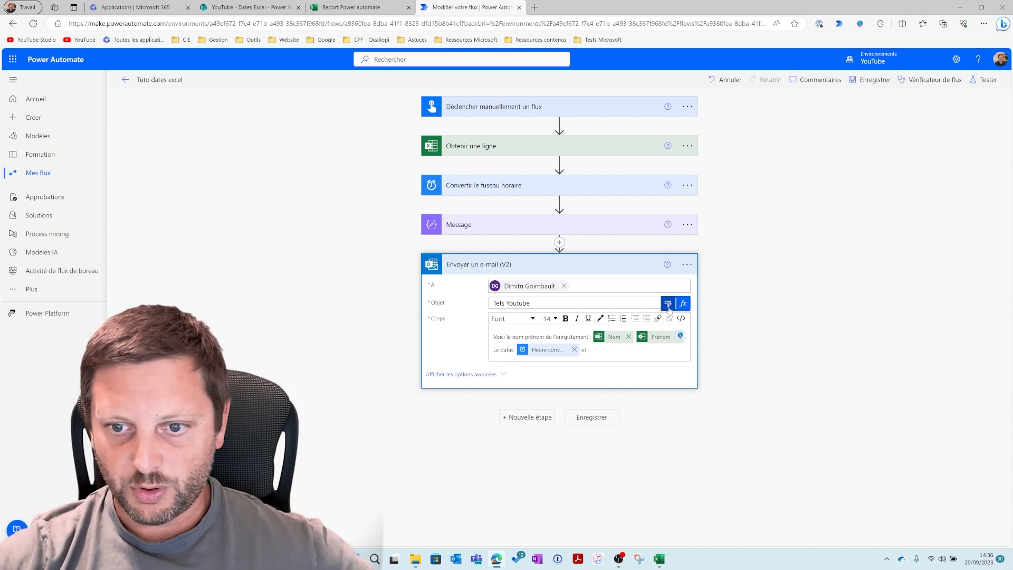
pyautogui.click(668, 306)
pyautogui.scroll(-1, 770, 317)
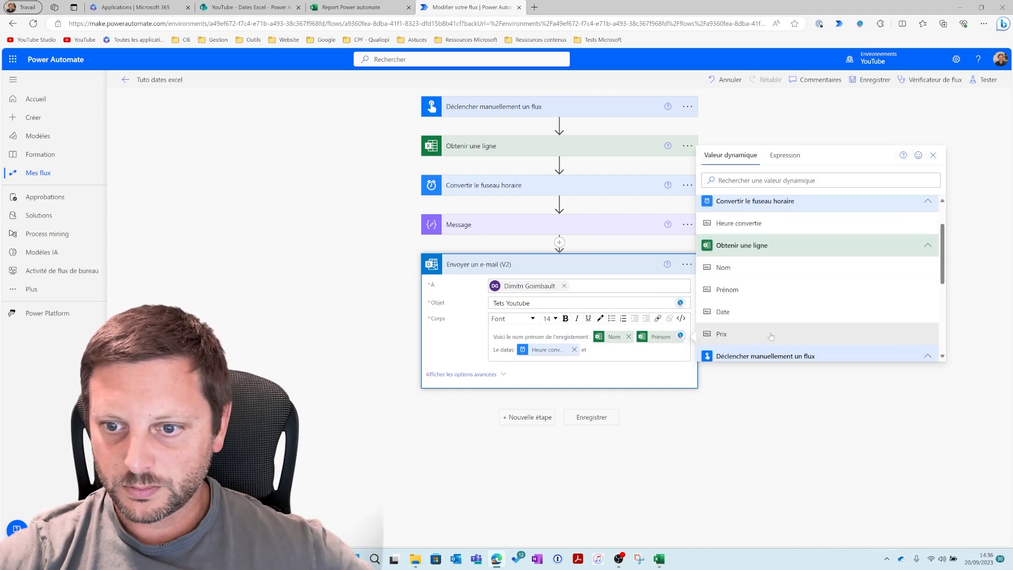
pyautogui.click(771, 334)
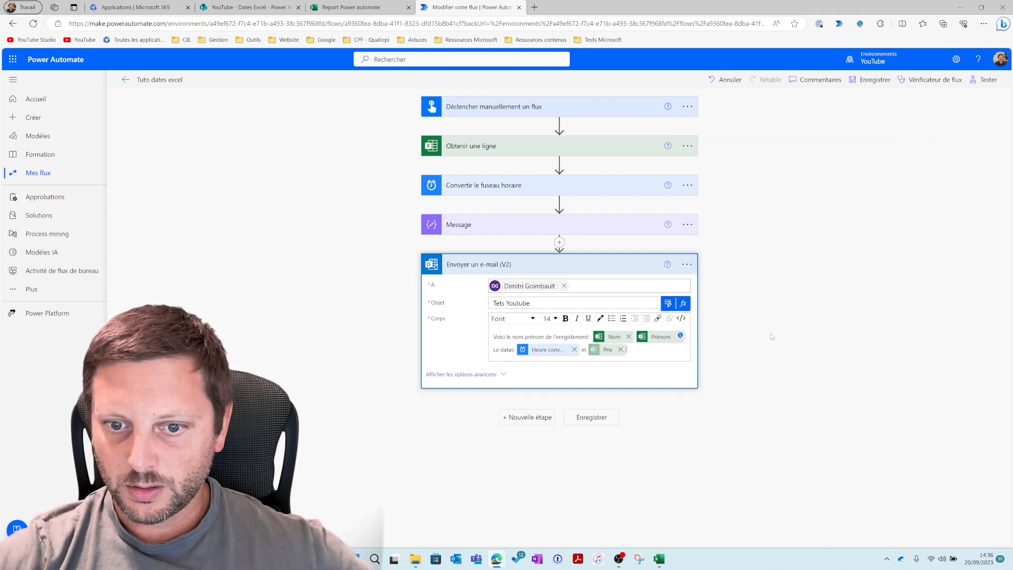
# Step: Save and manually test the flow with the e-mail action, and check the date and price in the message received in Outlook
pyautogui.click(987, 80)
pyautogui.click(880, 530)
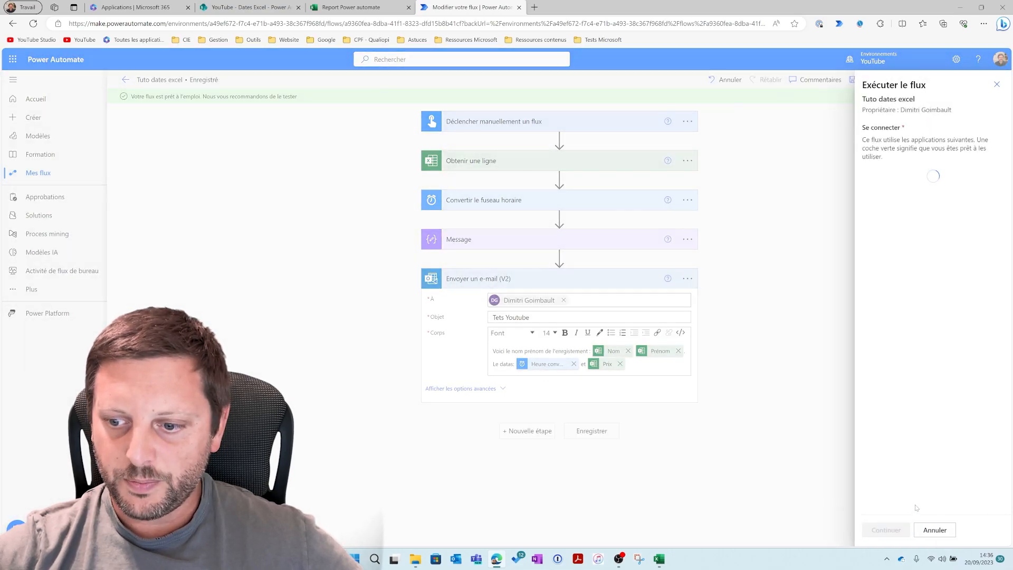
pyautogui.click(892, 530)
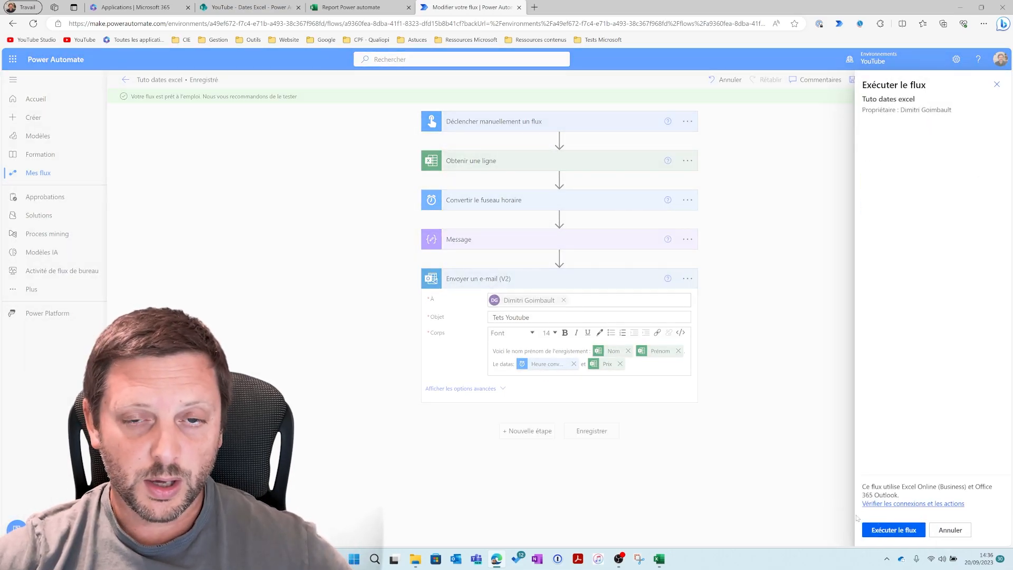
pyautogui.click(886, 529)
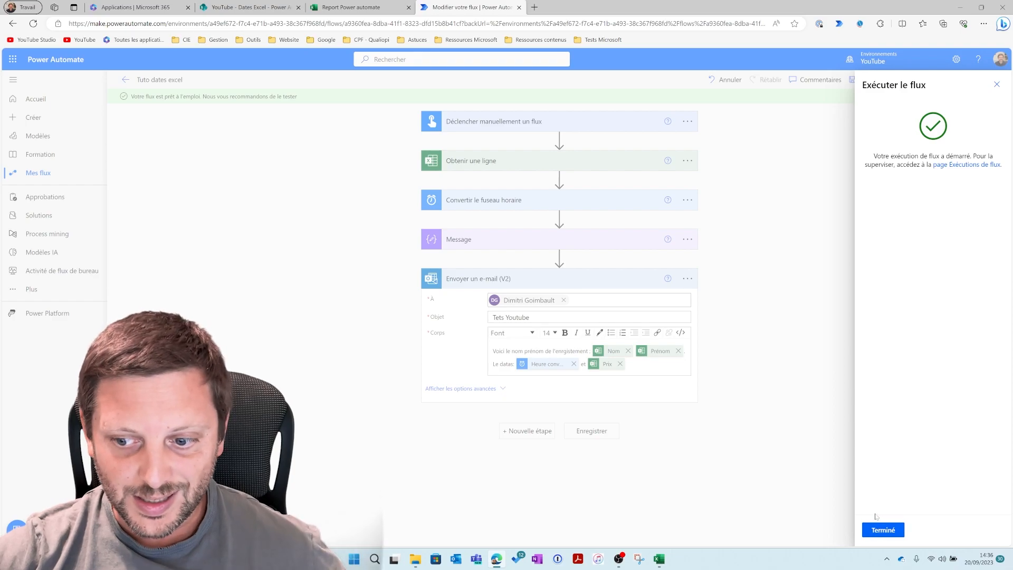
pyautogui.click(883, 530)
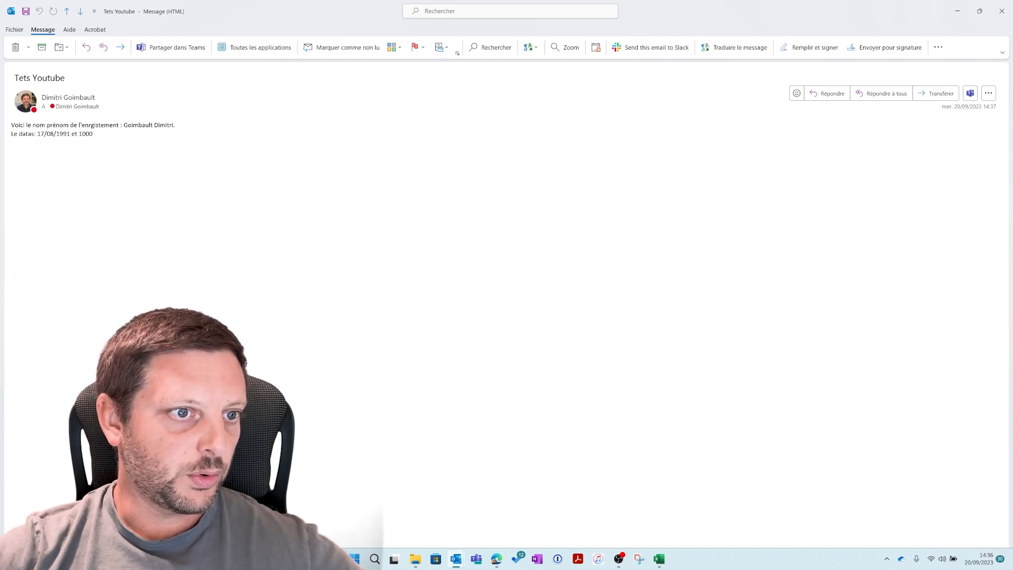
pyautogui.moveTo(37, 133); pyautogui.dragTo(70, 134)
pyautogui.doubleClick(86, 133)
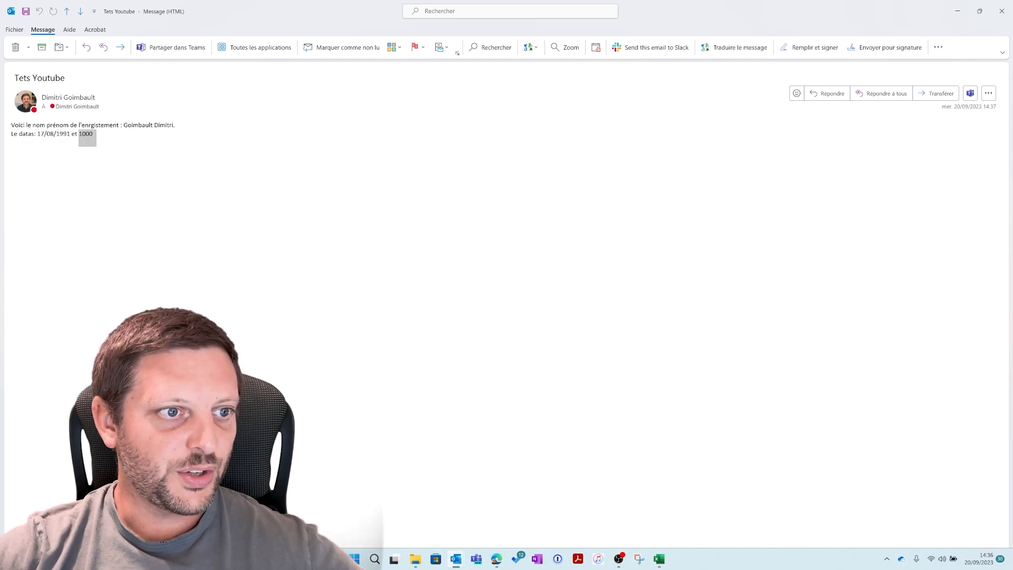